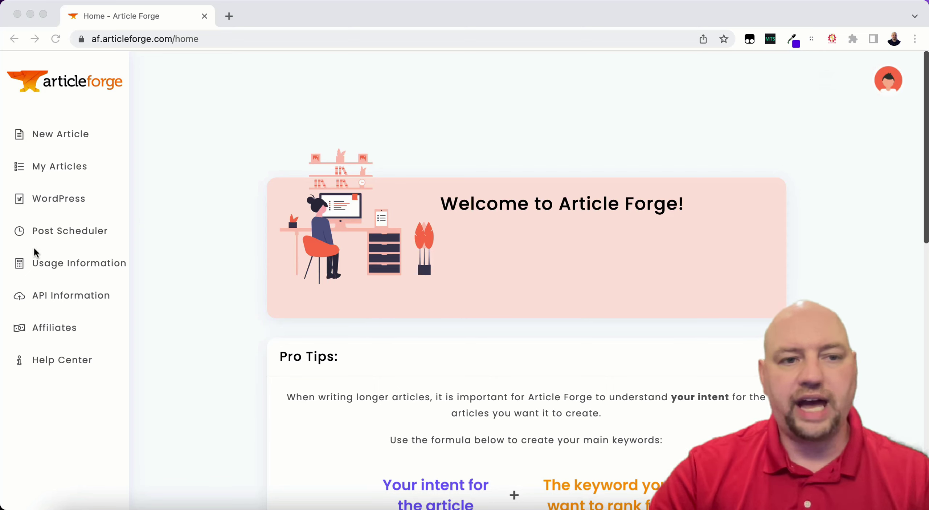
- Open the list of connected WordPress blogs and load answerthepublic.com in a new browser tab
left_click(62, 202)
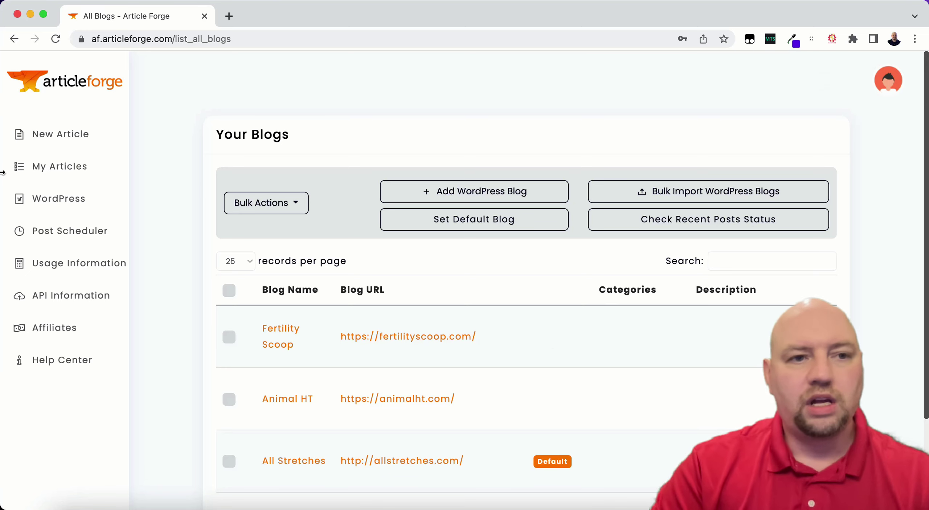
left_click(229, 16)
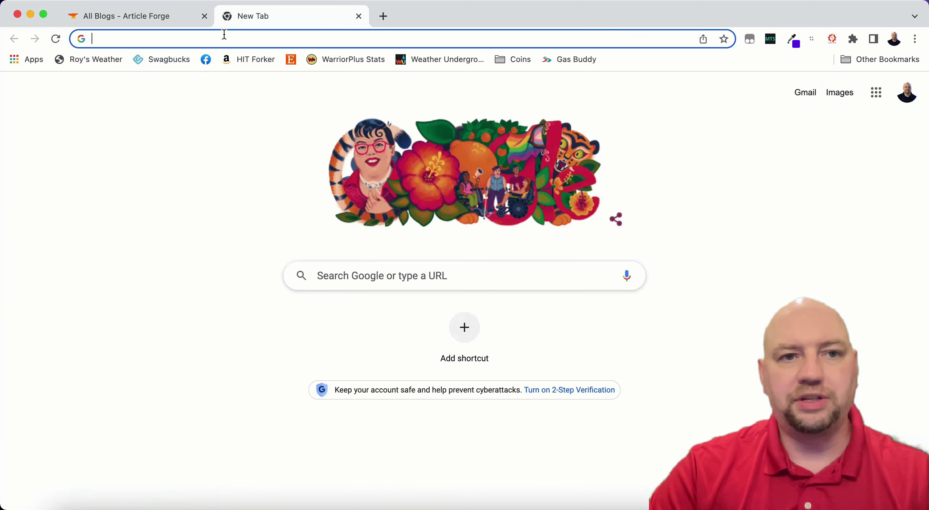
left_click(328, 38)
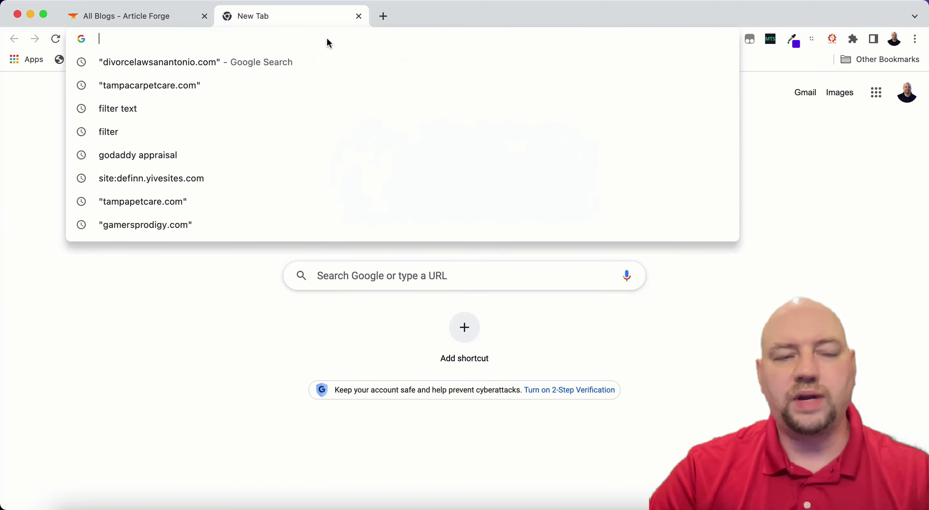
type("answerth")
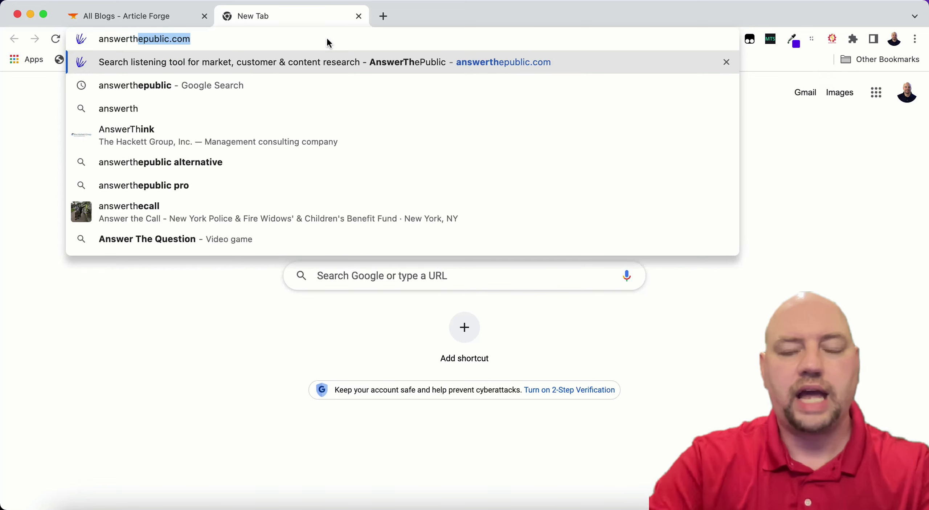
key("Return")
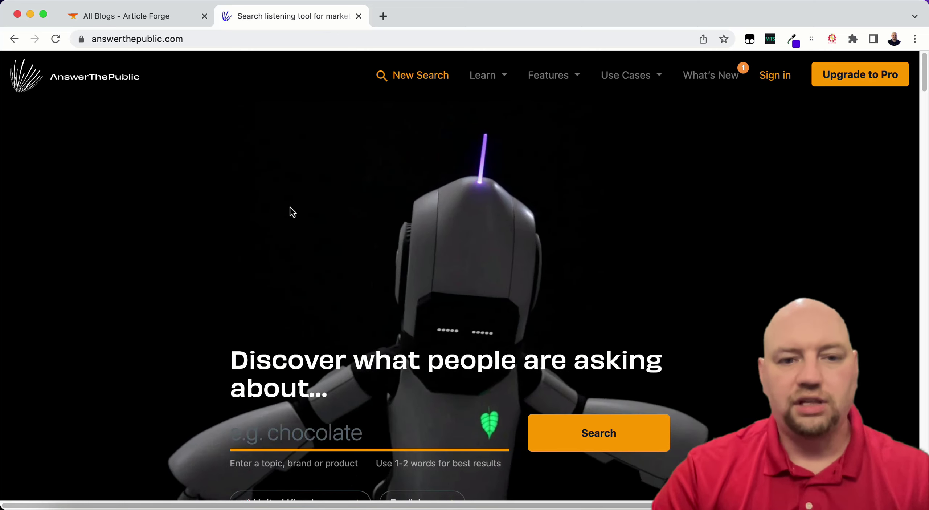
- Search AnswerThePublic for the topic "fertility" with the country United Kingdom and the language English
left_click(373, 435)
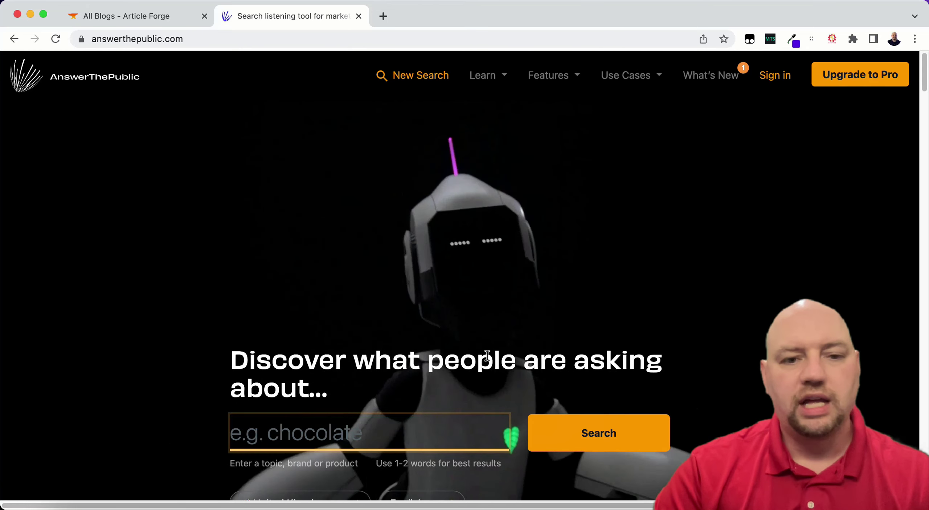
scroll(467, 326, "down", 1)
scroll(467, 326, "down", 5)
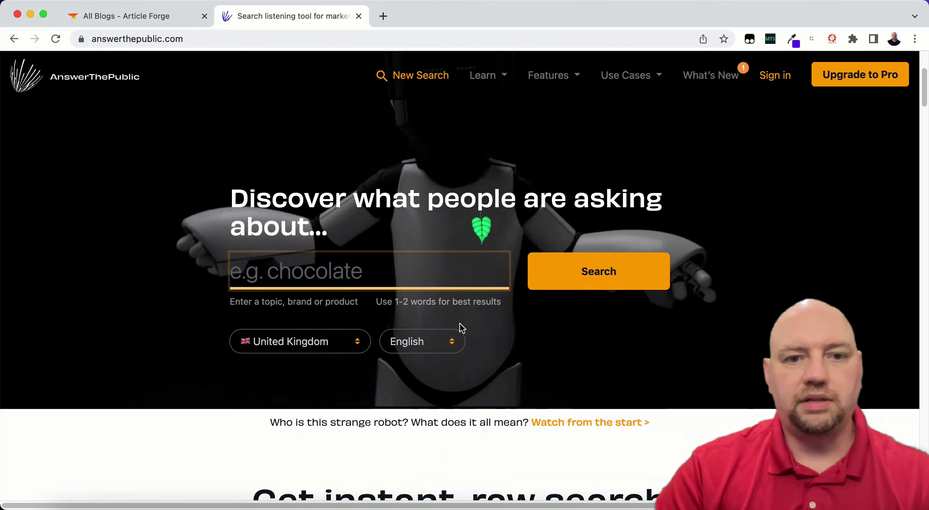
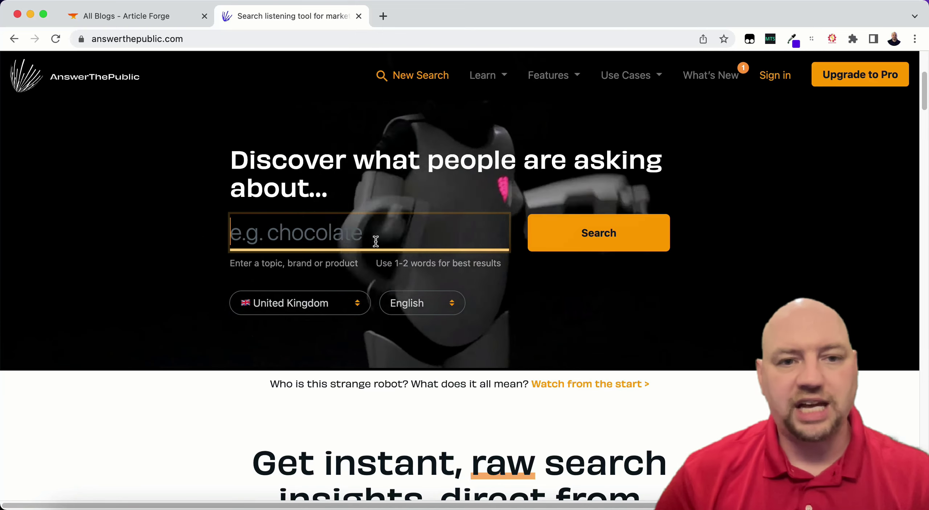
type("fertility")
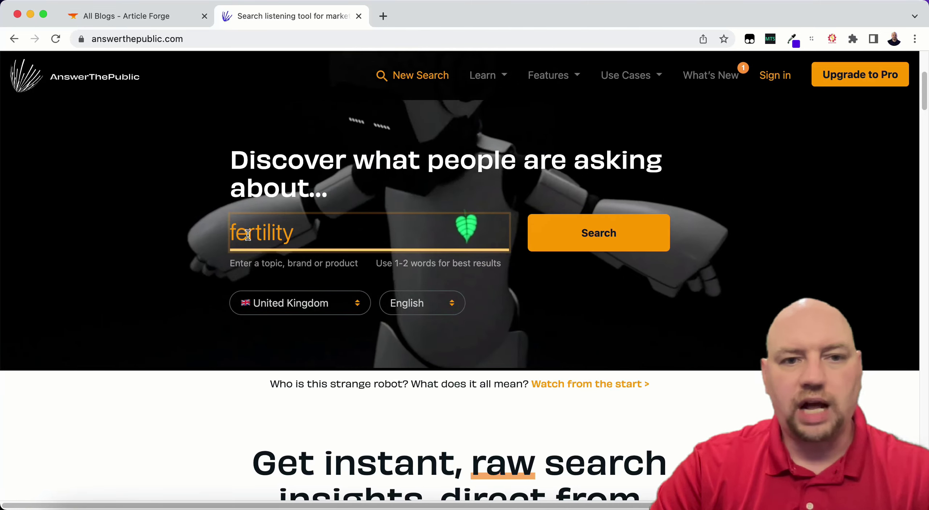
left_click(592, 232)
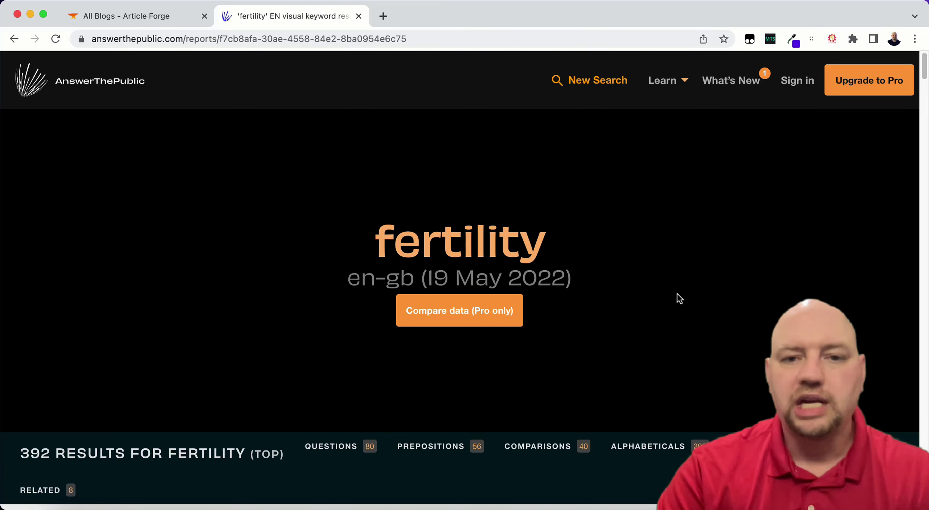
- Examine the fertility questions in the report, switching them from the visualisation to the data list
scroll(660, 297, "down", 10)
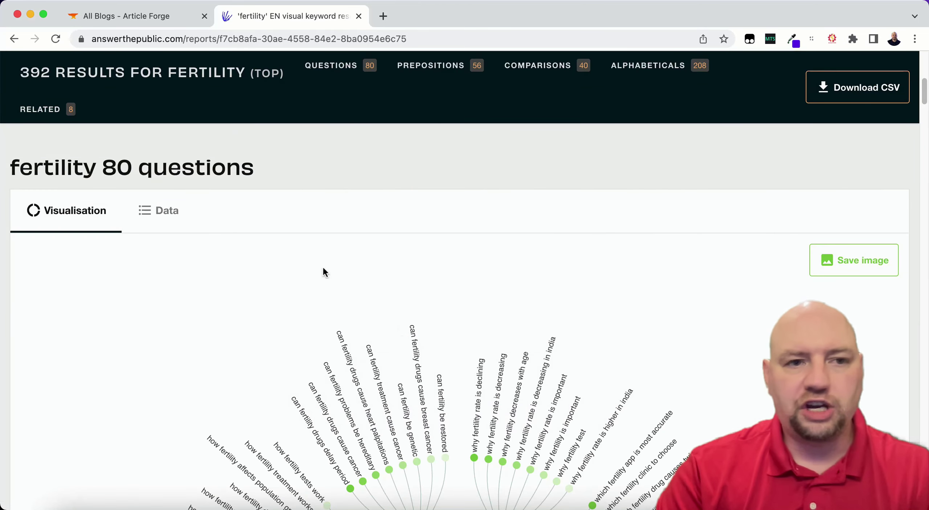
scroll(352, 250, "down", 15)
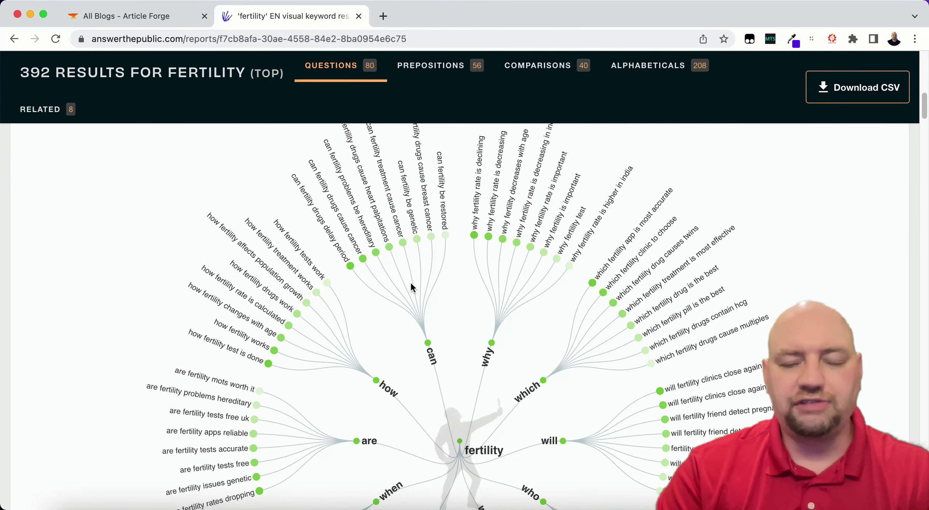
scroll(410, 283, "up", 20)
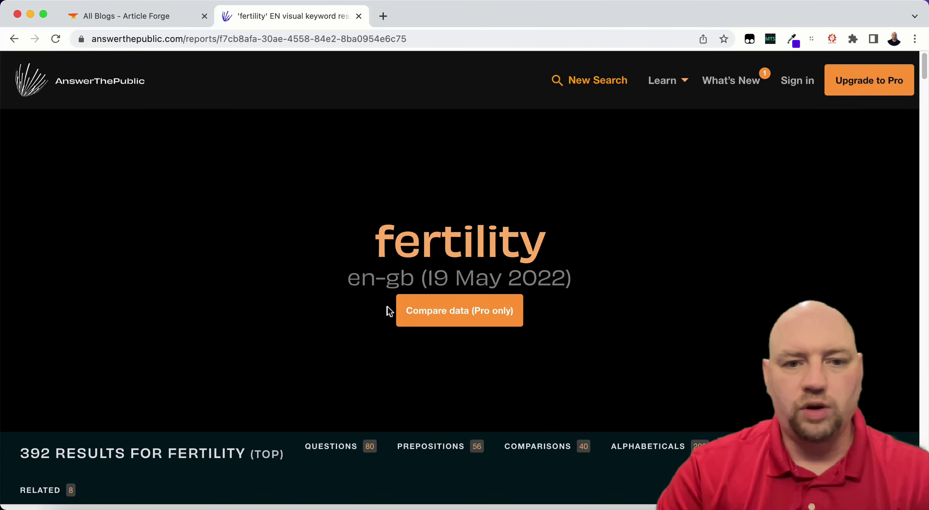
scroll(413, 328, "down", 10)
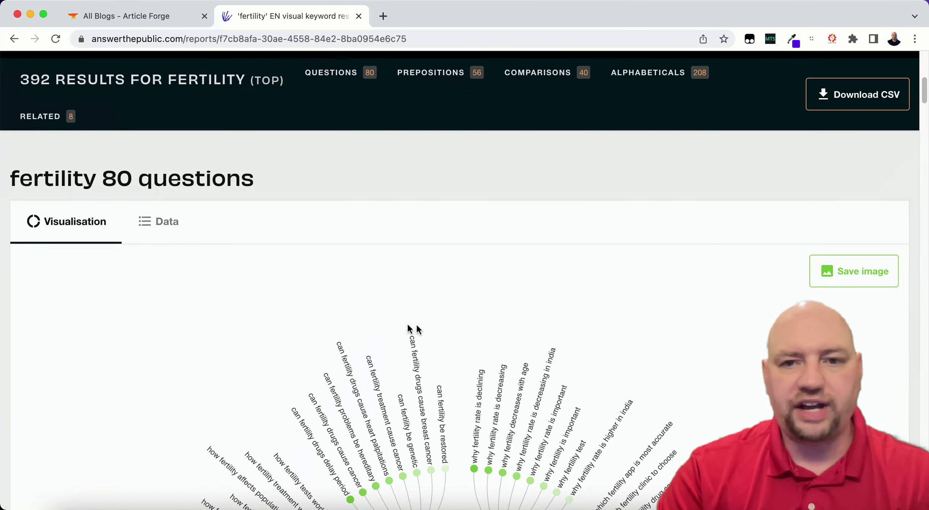
left_click(170, 223)
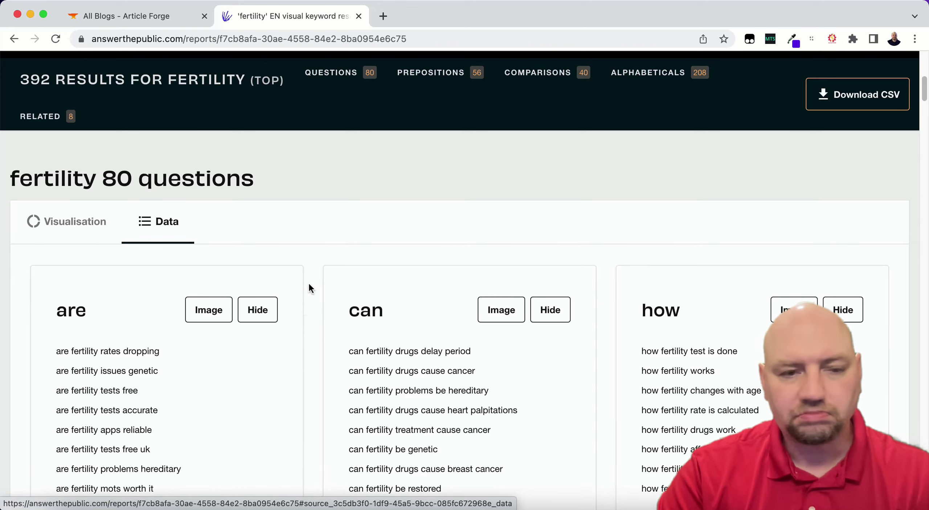
scroll(161, 299, "down", 5)
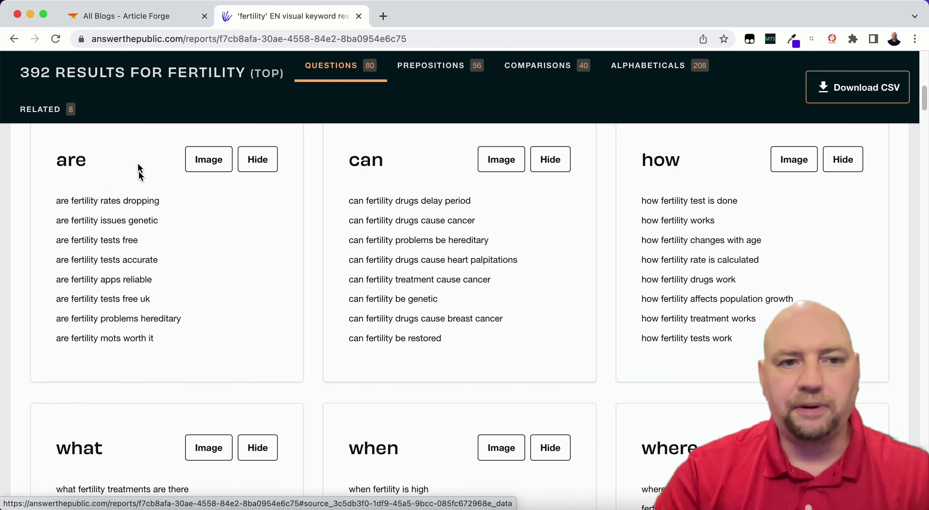
scroll(139, 170, "up", 1)
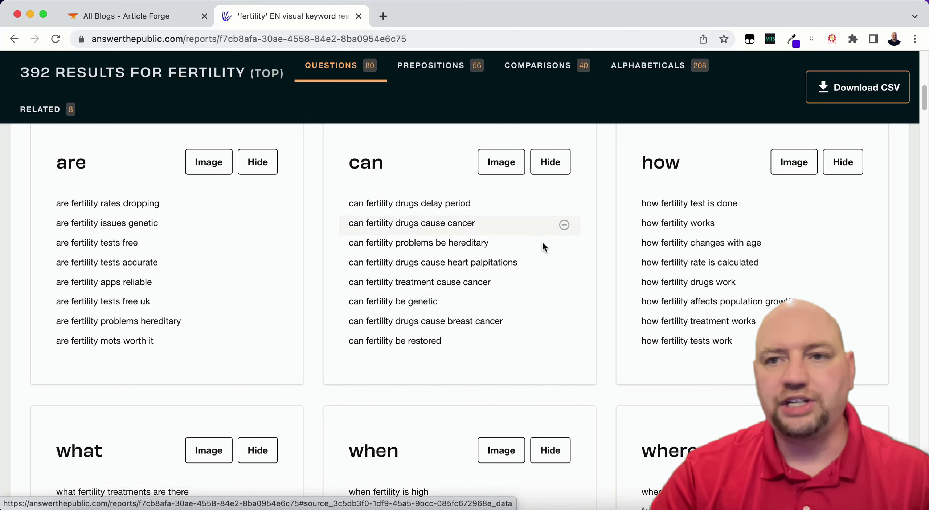
- Download the fertility results as a CSV file and open the downloaded file in Numbers
left_click(840, 92)
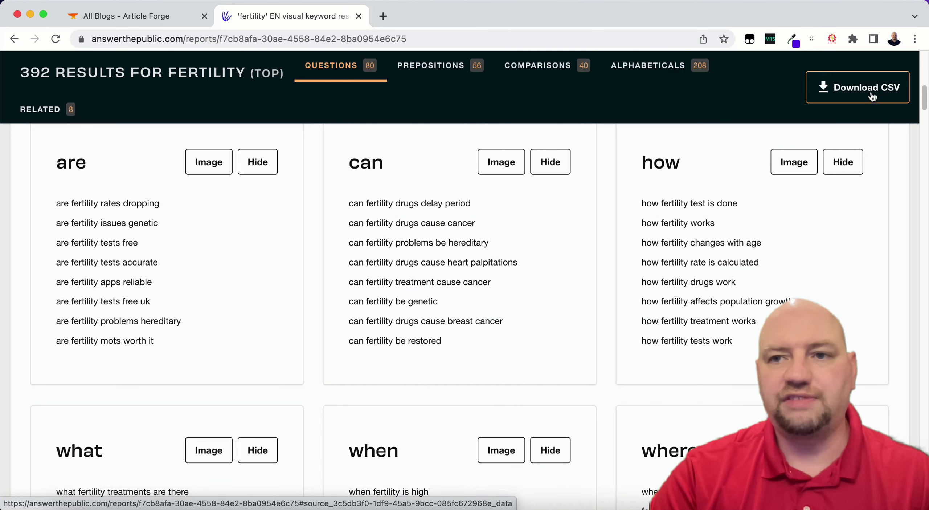
left_click(853, 92)
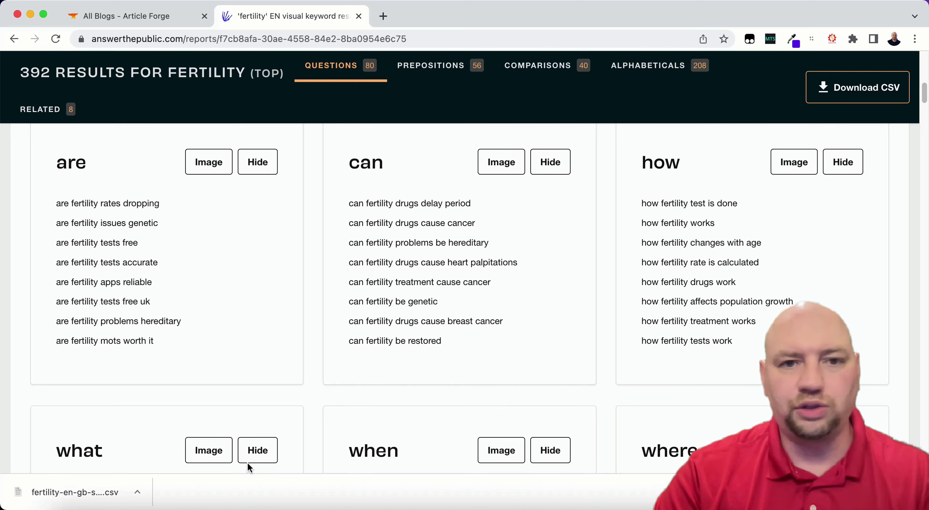
left_click(51, 494)
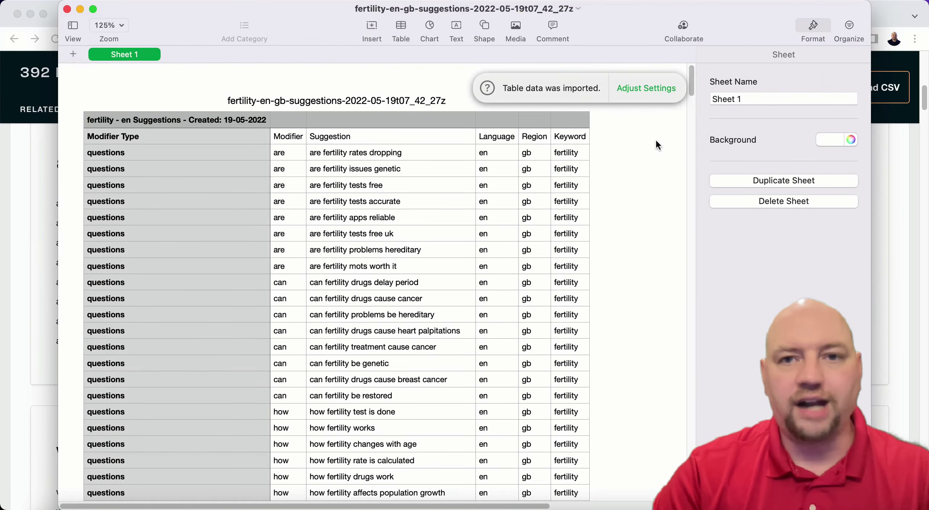
- Look through the imported suggestions table from the question rows down to the related rows and return to its beginning
scroll(613, 150, "down", 1)
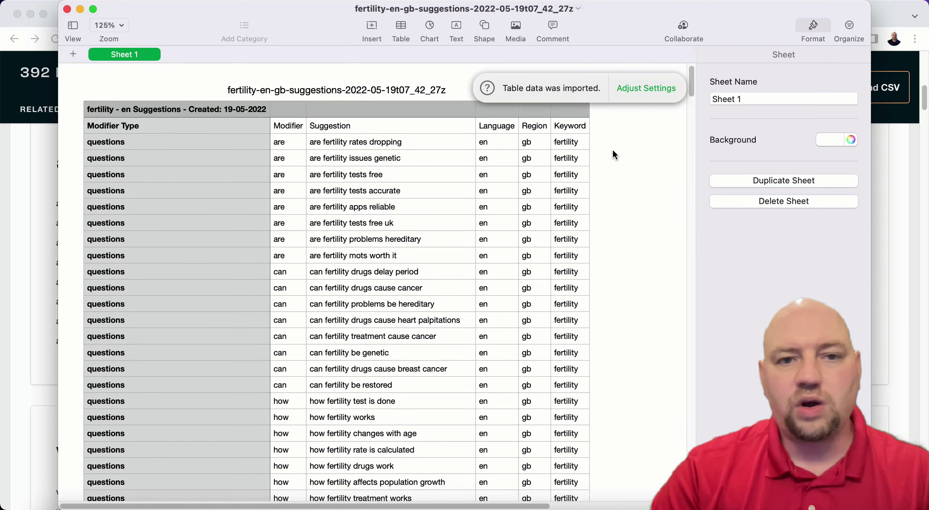
scroll(613, 152, "up", 1)
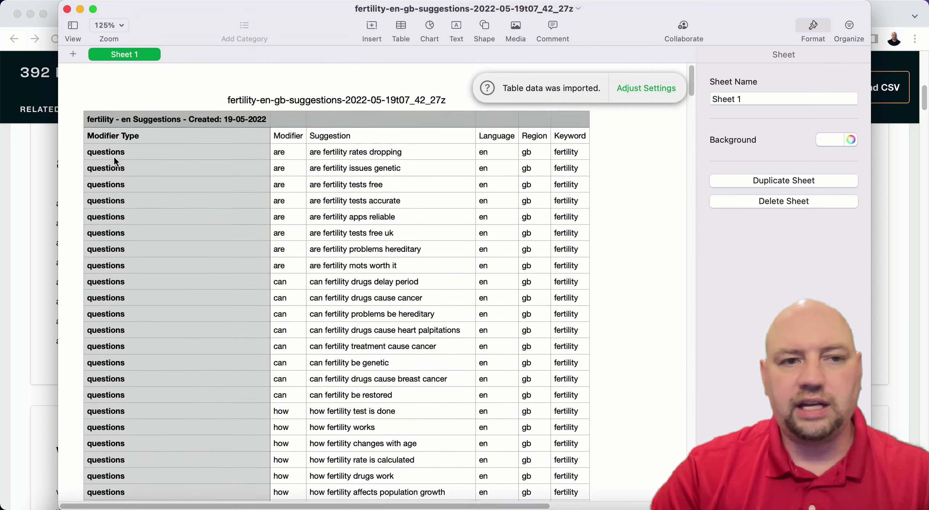
scroll(114, 157, "down", 3)
scroll(114, 157, "down", 15)
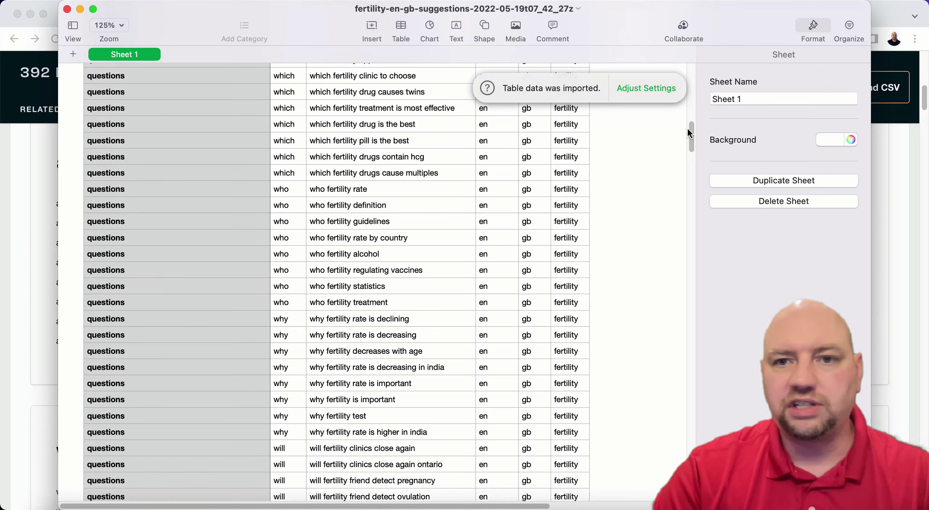
scroll(692, 151, "down", 10)
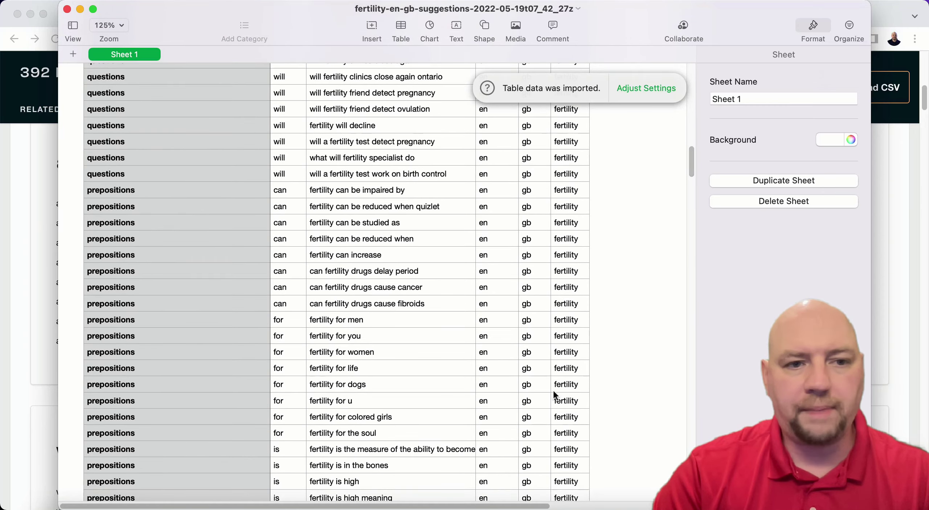
left_click_drag(692, 169, 691, 482)
scroll(388, 379, "up", 5)
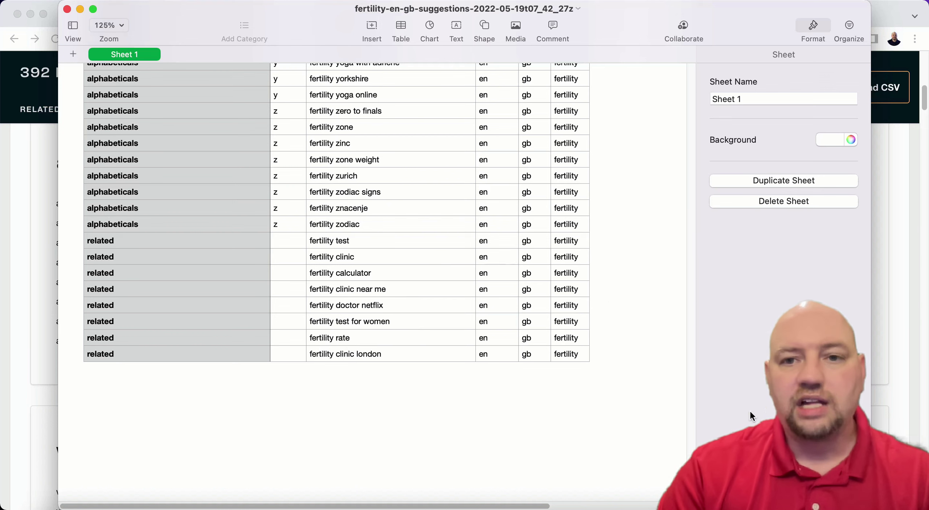
scroll(242, 146, "up", 20)
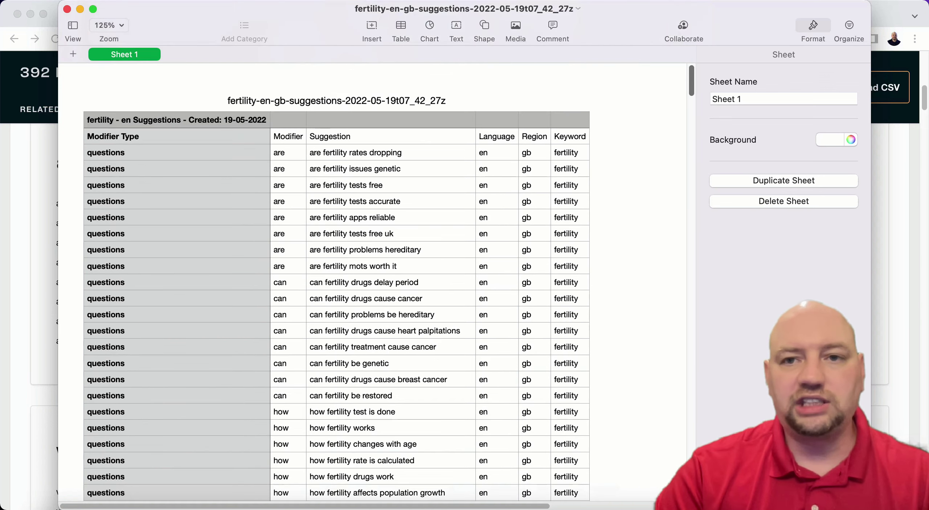
scroll(311, 164, "down", 1)
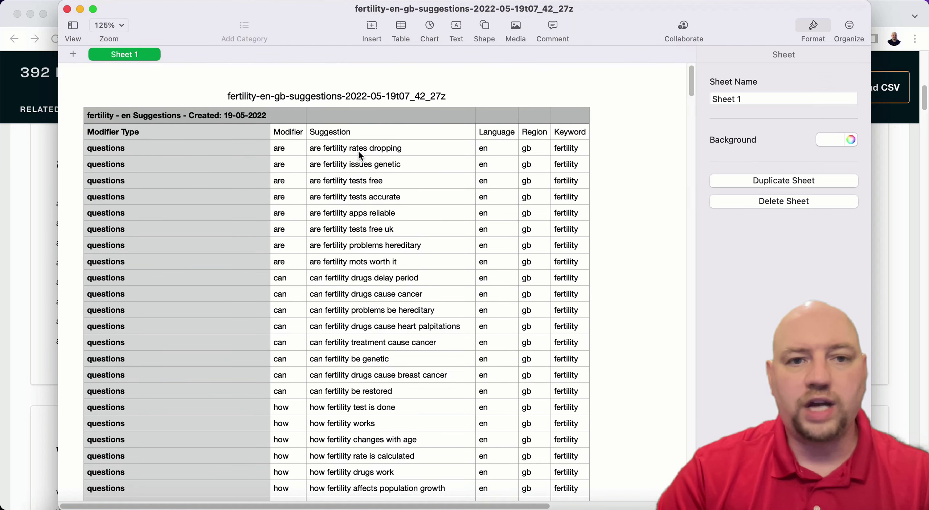
- Select all question suggestions in the Suggestion column, cells C3 through C82, and check the range's beginning and end
left_click_drag(358, 148, 373, 365)
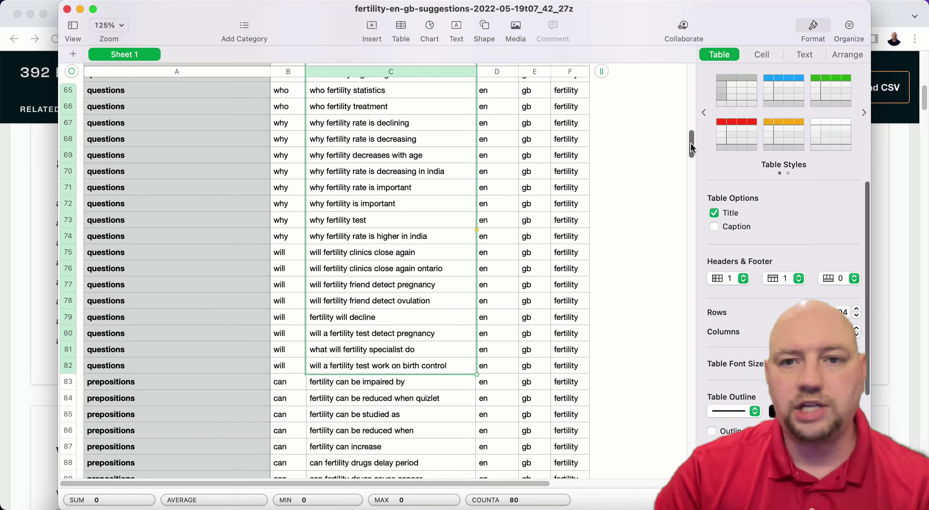
left_click_drag(692, 147, 700, 82)
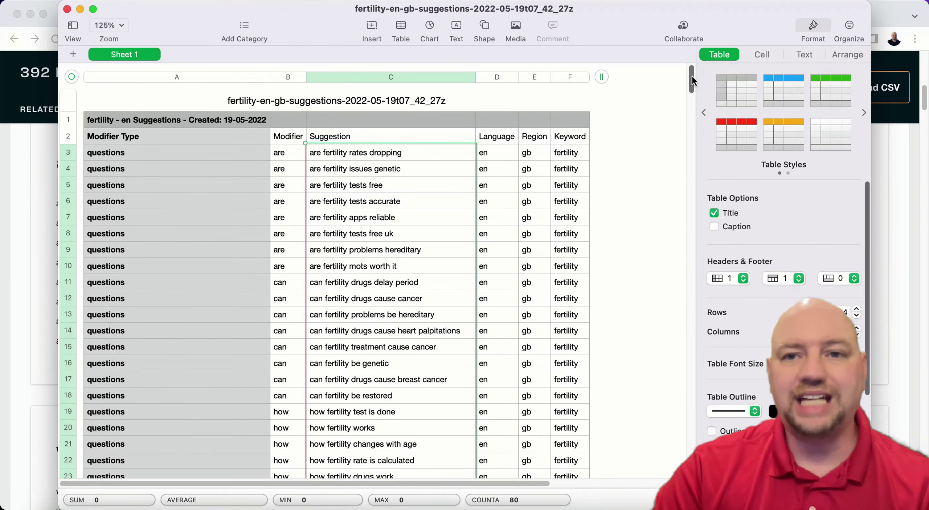
left_click_drag(692, 82, 685, 156)
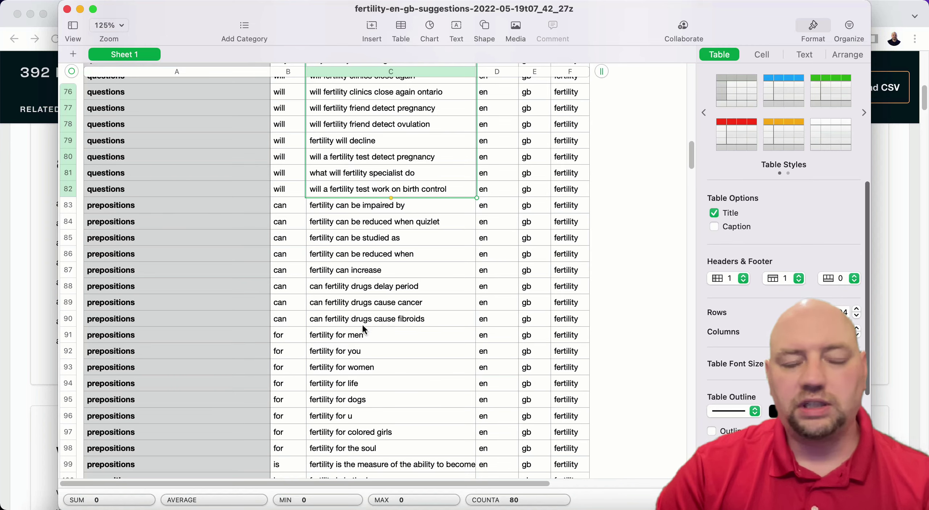
- Switch back to Article Forge in the browser and start a new post scheduler, placing the cursor in its keywords and subkeywords list
left_click(38, 319)
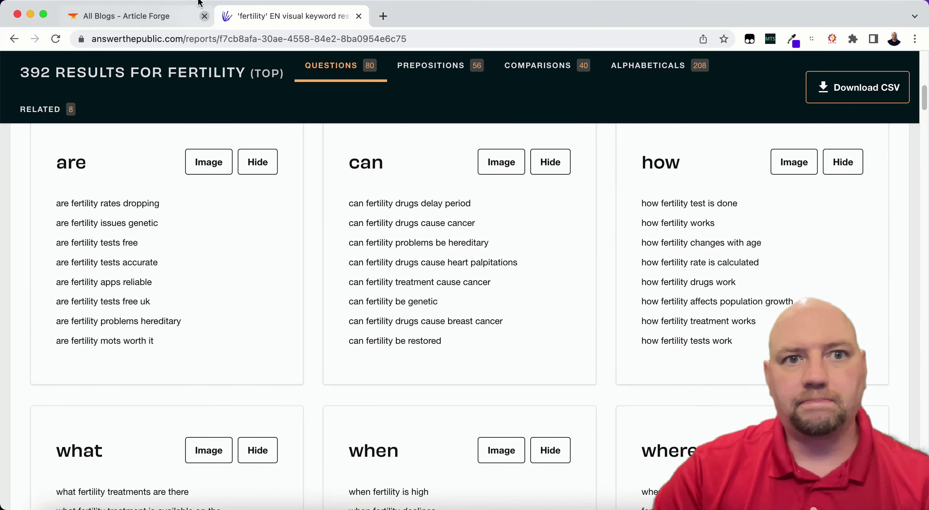
left_click(134, 17)
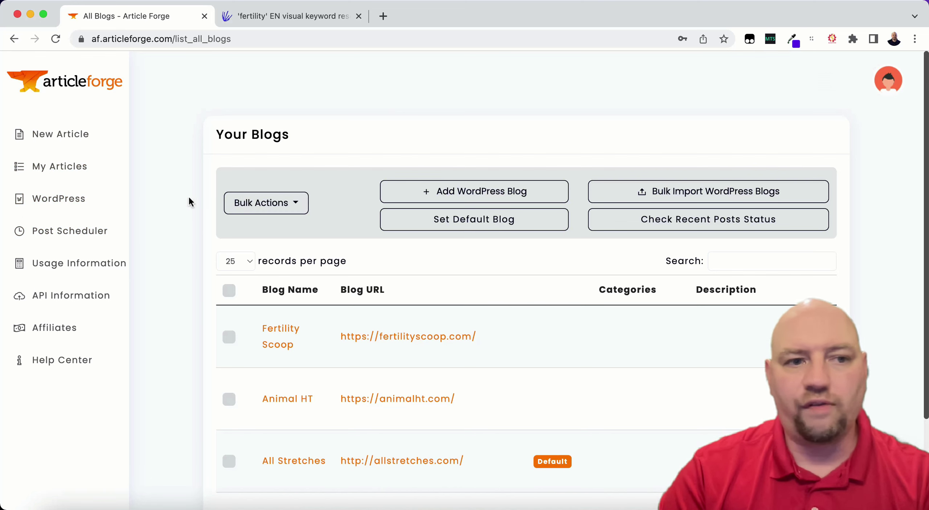
left_click(77, 231)
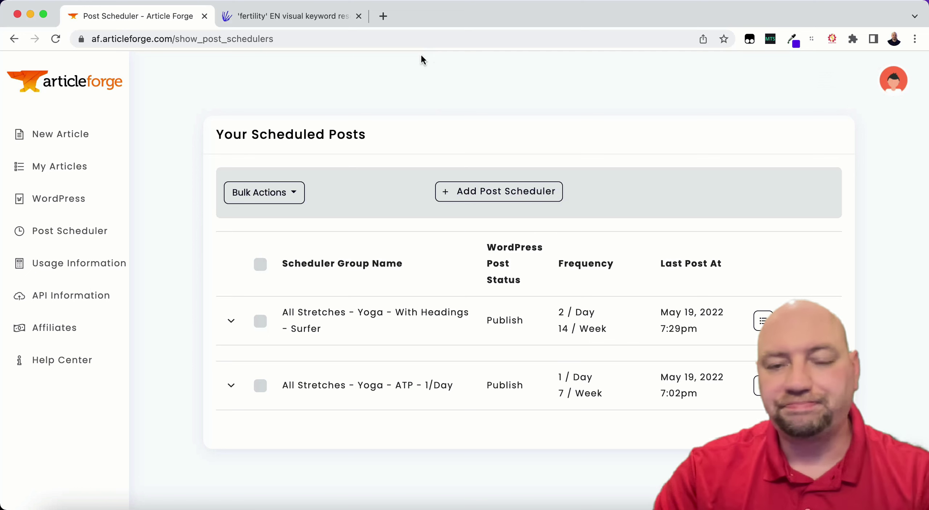
left_click(484, 198)
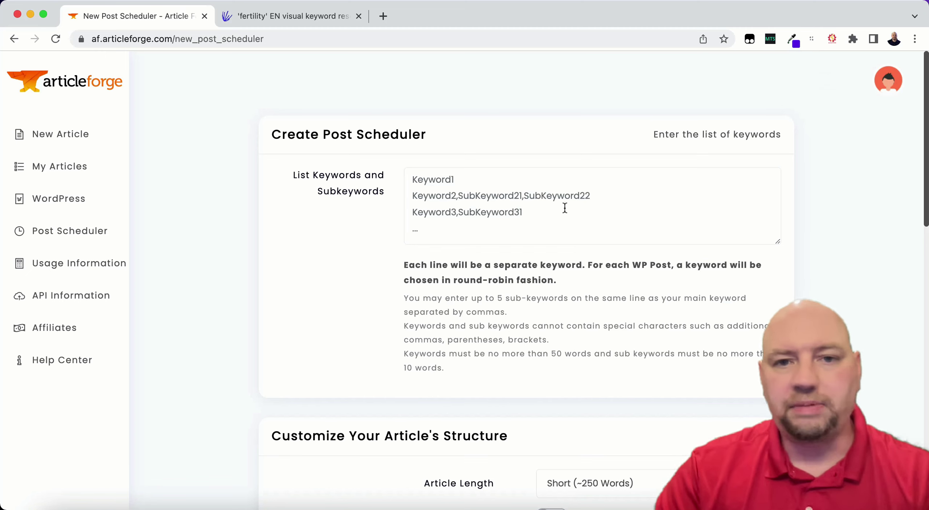
left_click(509, 202)
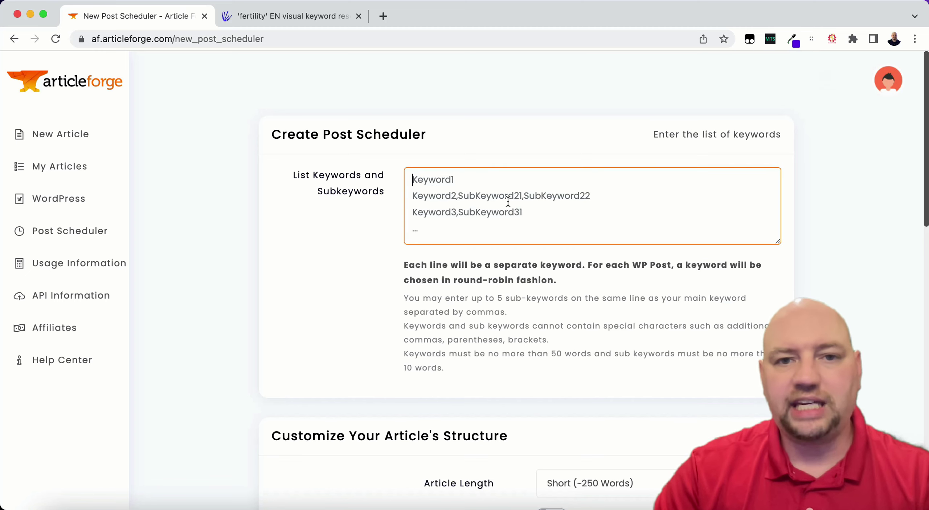
- Paste the copied fertility questions into the scheduler's keywords and subkeywords list and return to the list's beginning
key("super+v")
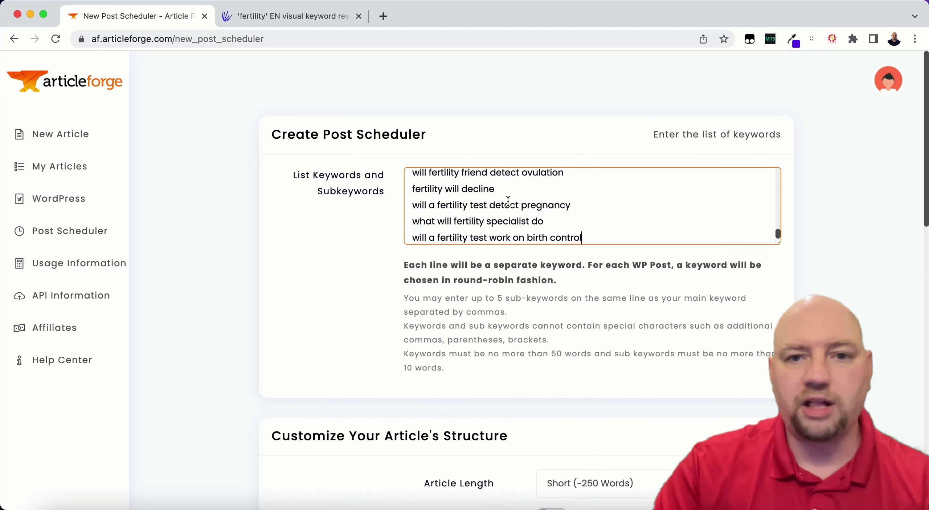
left_click_drag(777, 234, 790, 166)
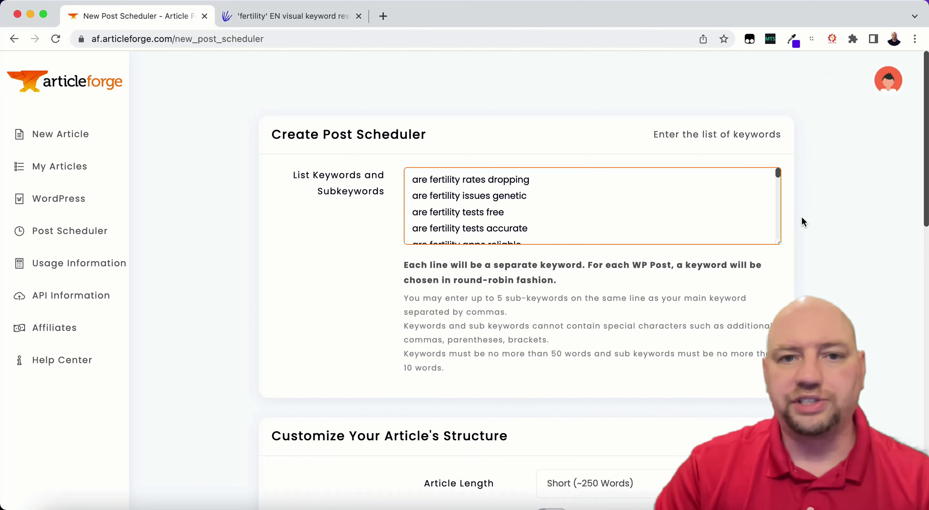
- Set the article length to Medium (~500 Words) in the article structure settings
scroll(816, 239, "down", 3)
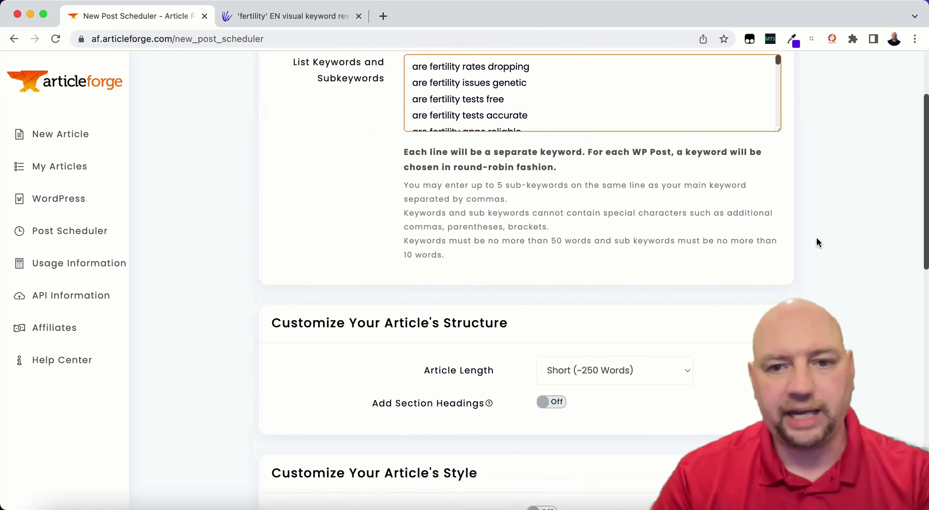
scroll(816, 235, "down", 2)
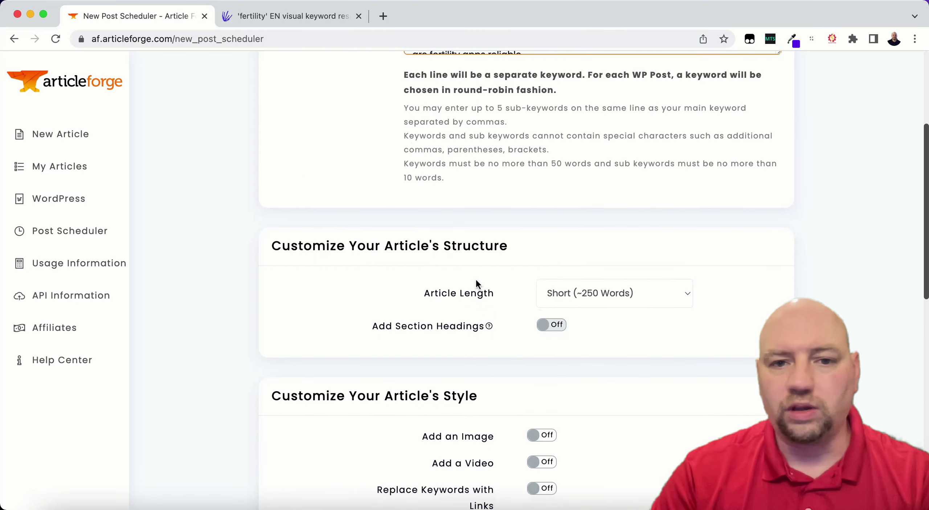
left_click(577, 302)
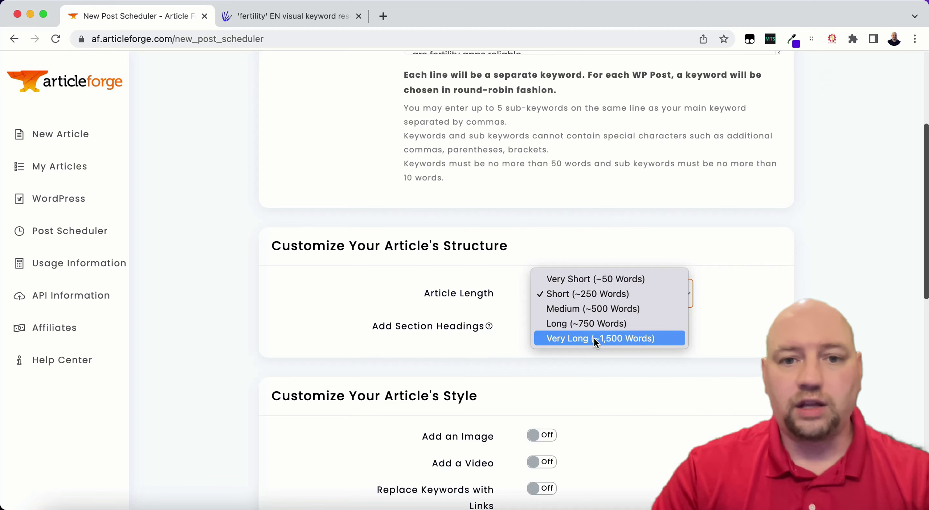
left_click(590, 308)
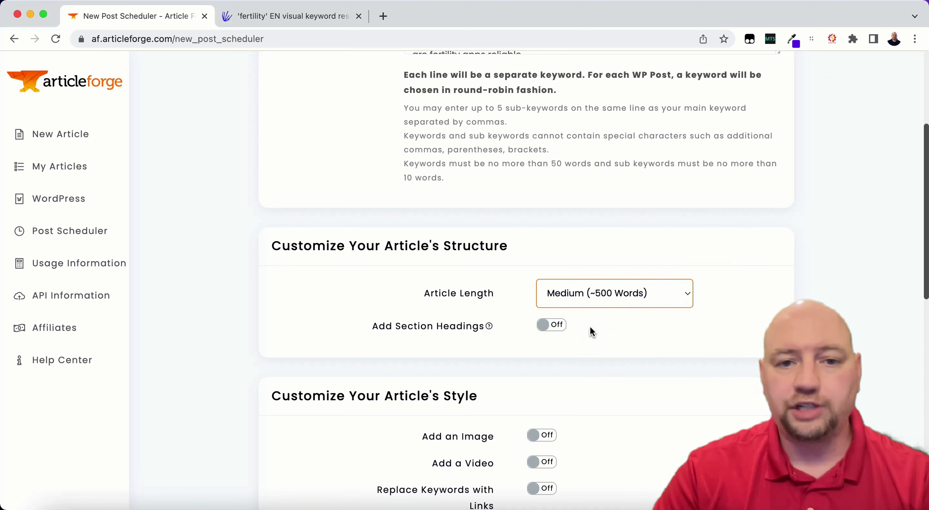
- Turn on section headings for the articles and enable adding an image
scroll(587, 330, "down", 1)
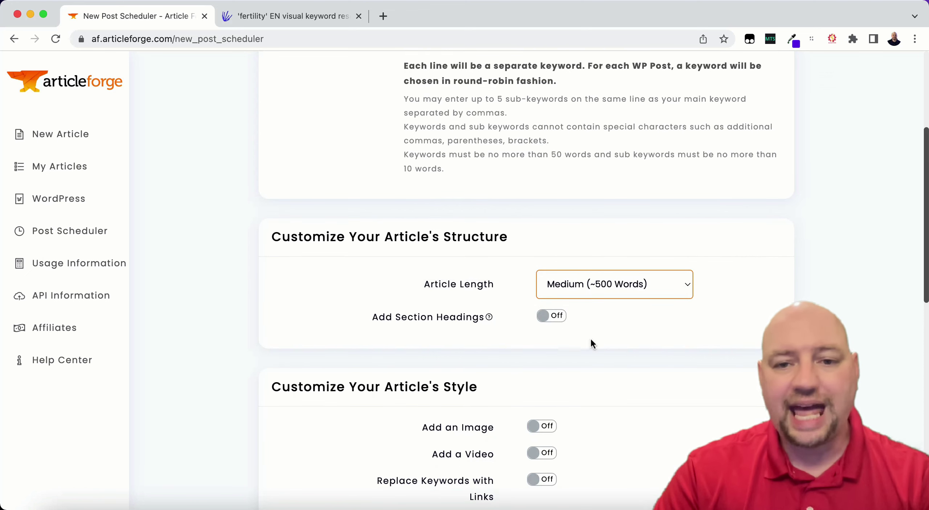
scroll(628, 304, "up", 5)
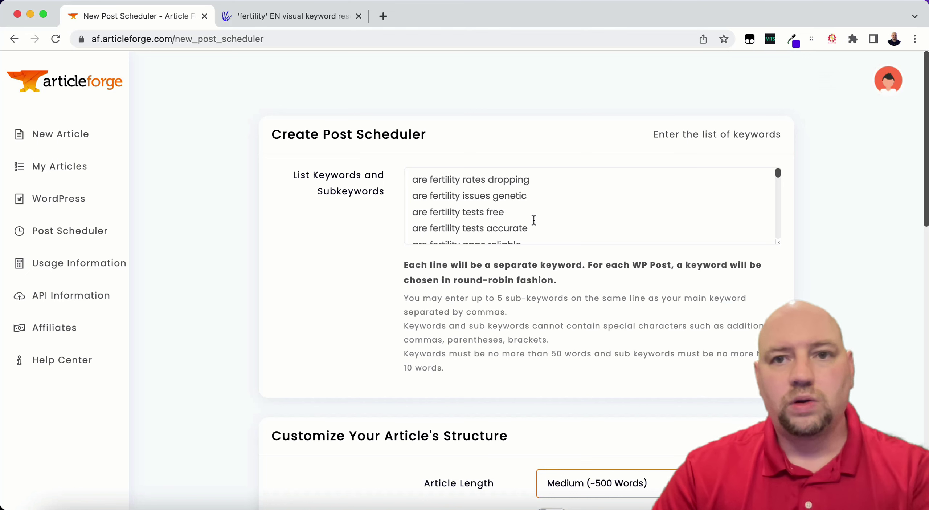
scroll(535, 220, "down", 1)
scroll(535, 220, "down", 15)
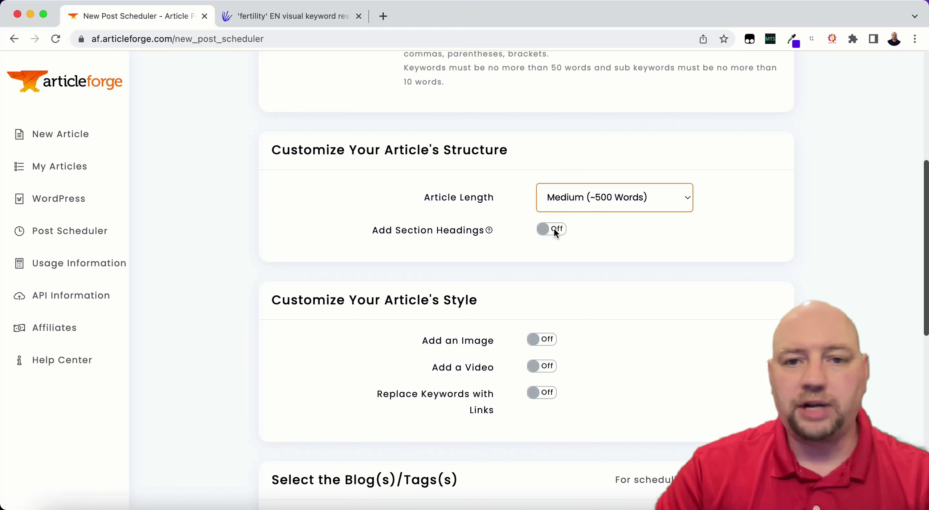
left_click(553, 228)
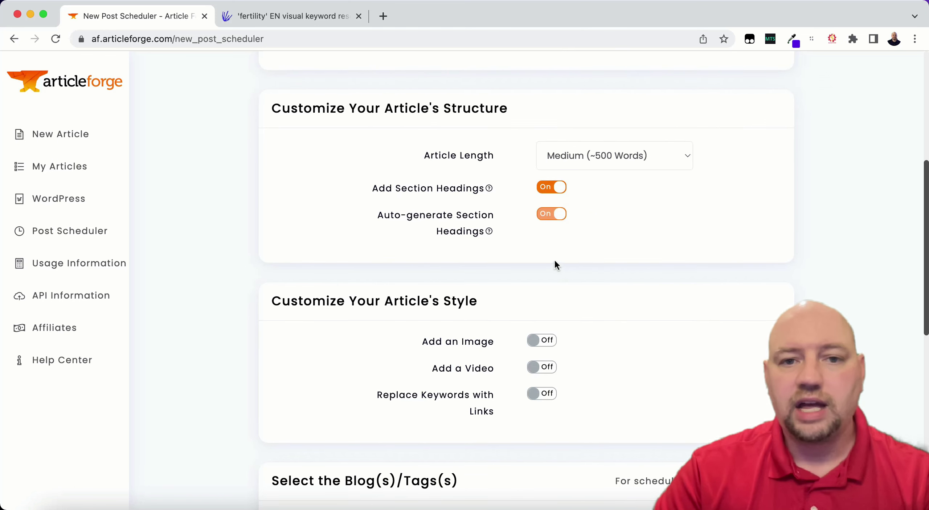
mouse_move(463, 214)
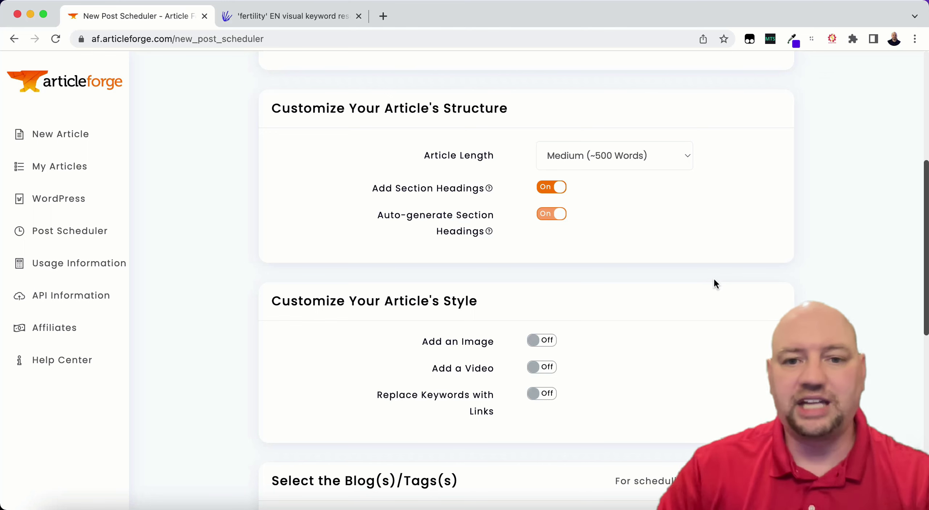
scroll(710, 277, "down", 4)
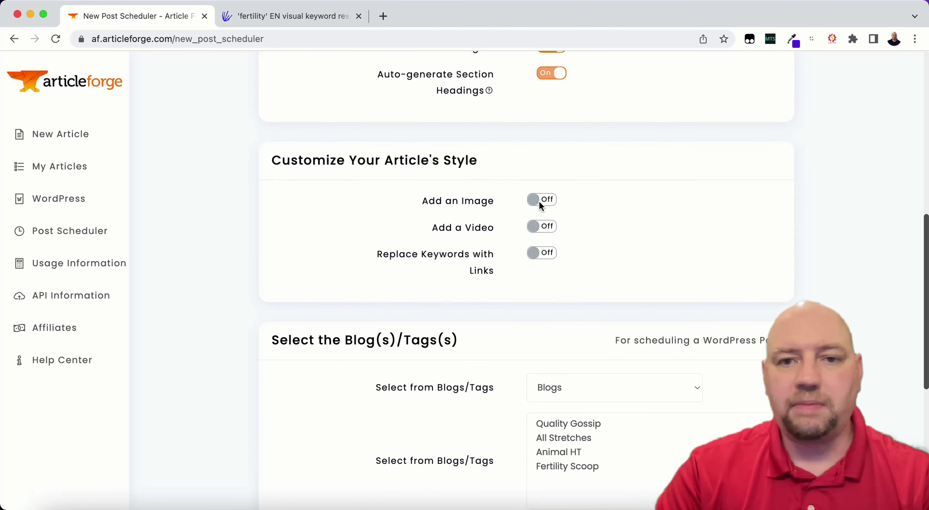
left_click(539, 200)
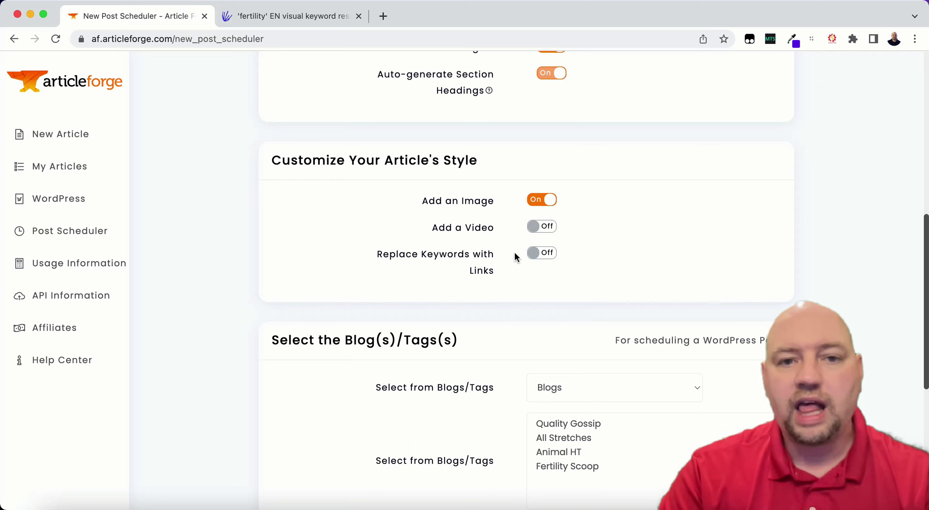
left_click(546, 254)
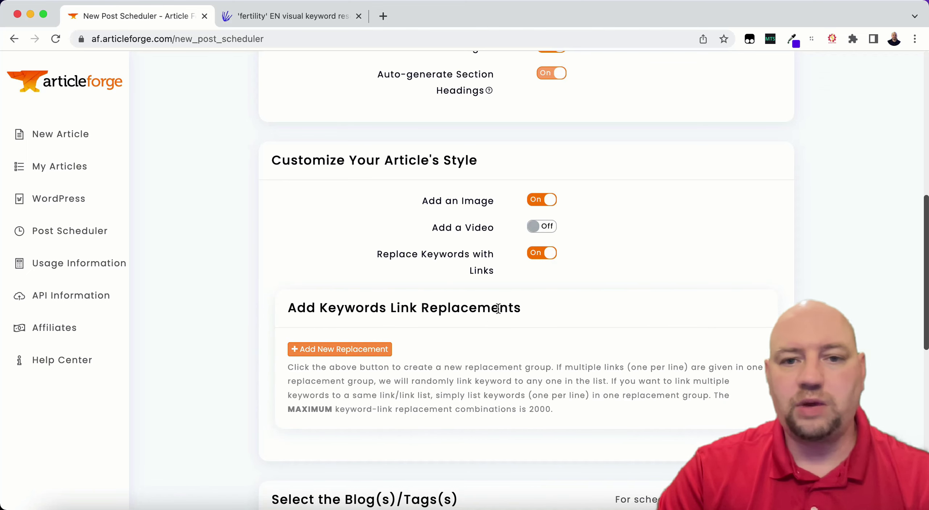
left_click(539, 252)
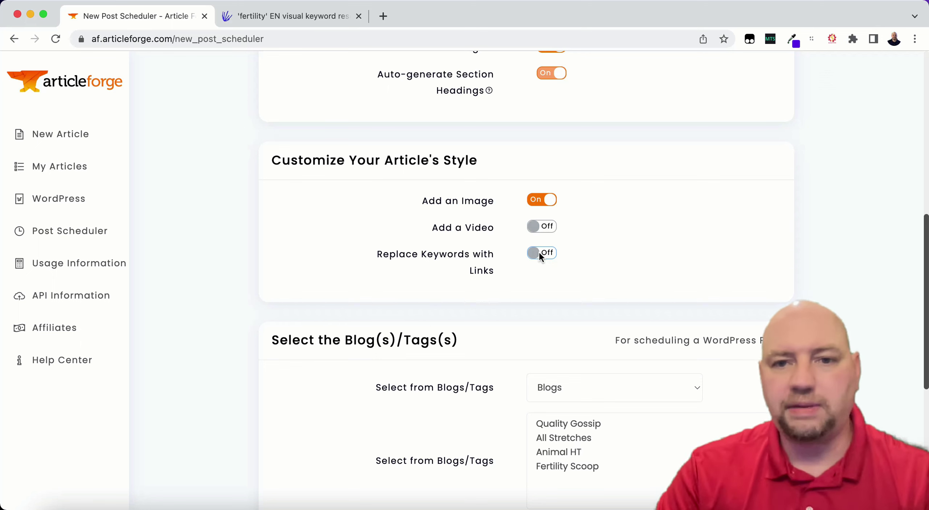
left_click(540, 254)
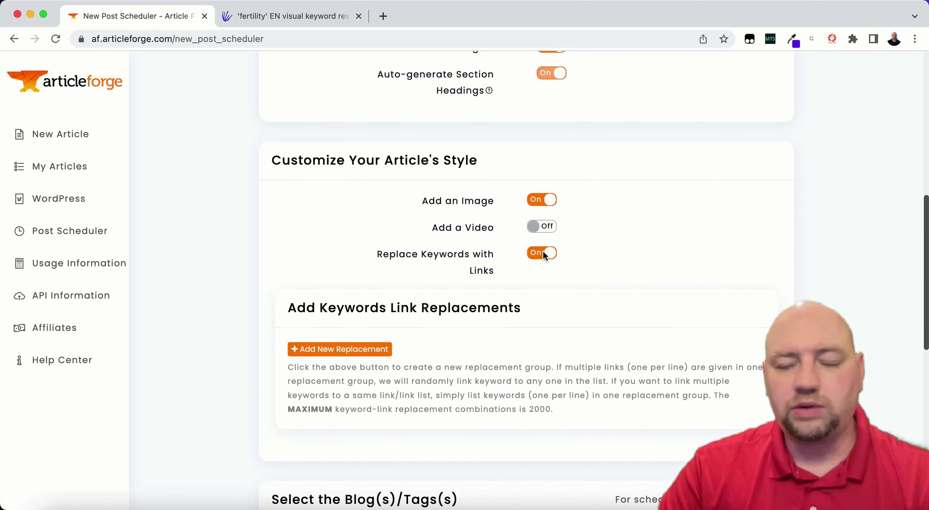
left_click(540, 254)
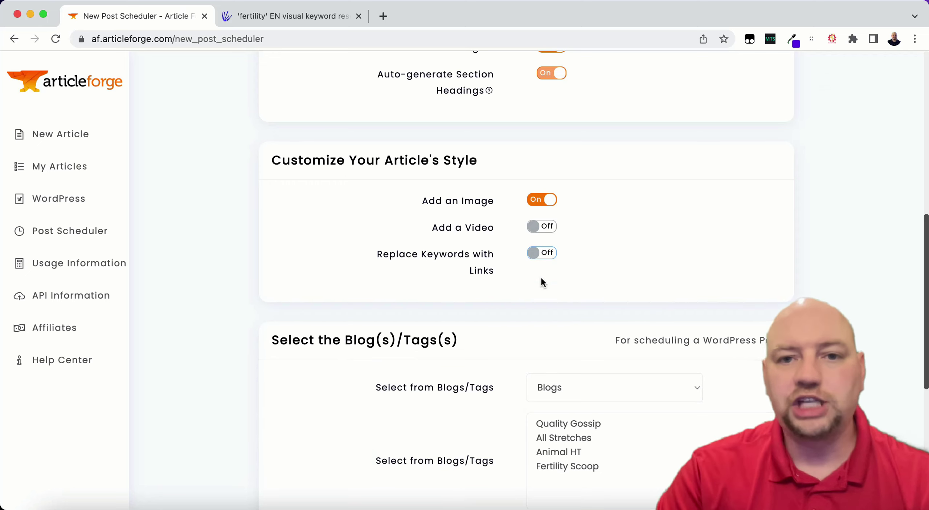
left_click(543, 254)
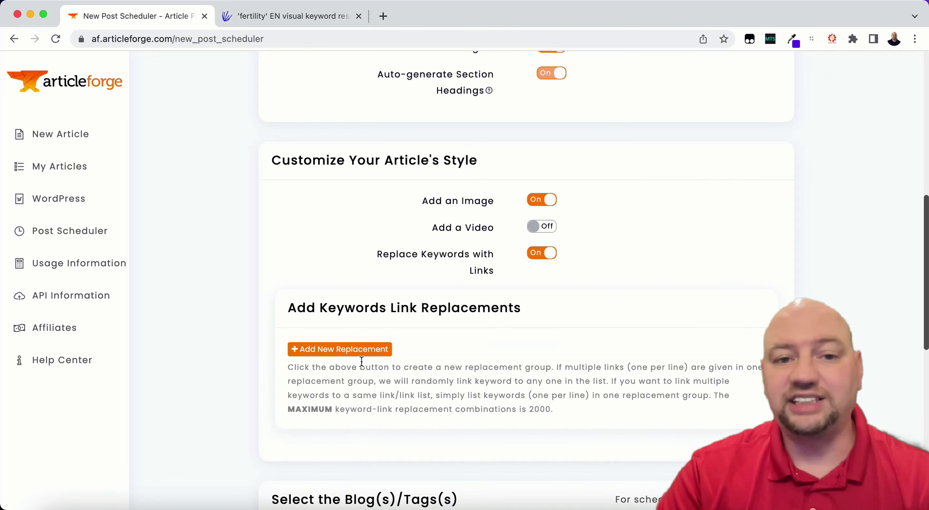
left_click(532, 256)
- Select the Fertility Scoop blog as the posting target, keeping the Blogs source and the posting rate of 1 per Day
scroll(534, 294, "down", 5)
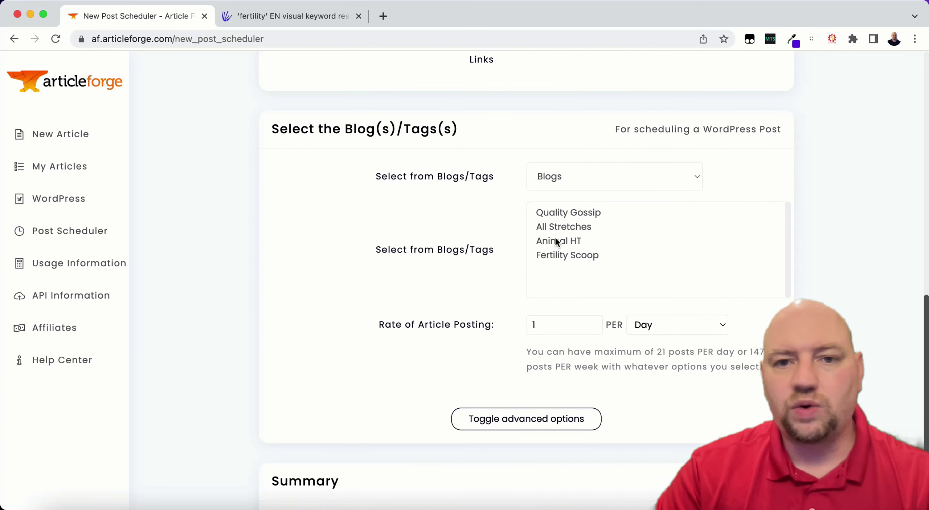
left_click(559, 257)
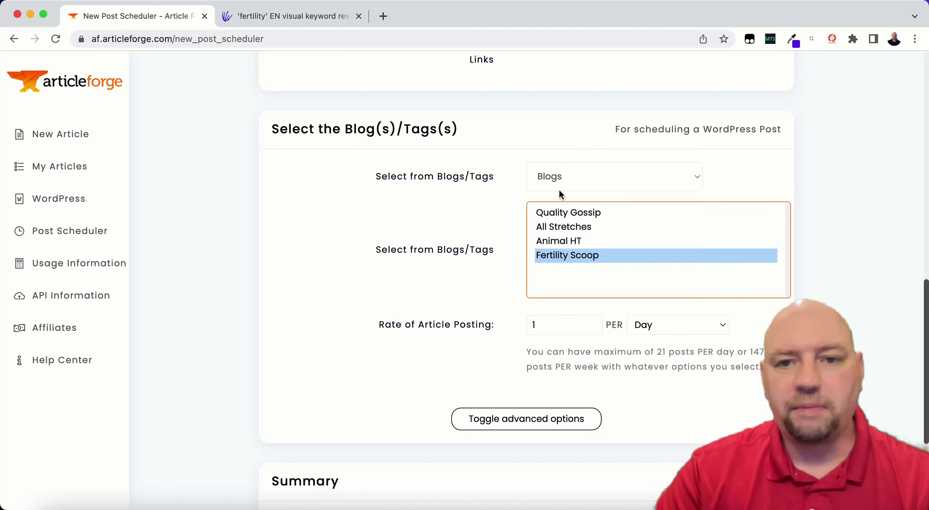
left_click(559, 178)
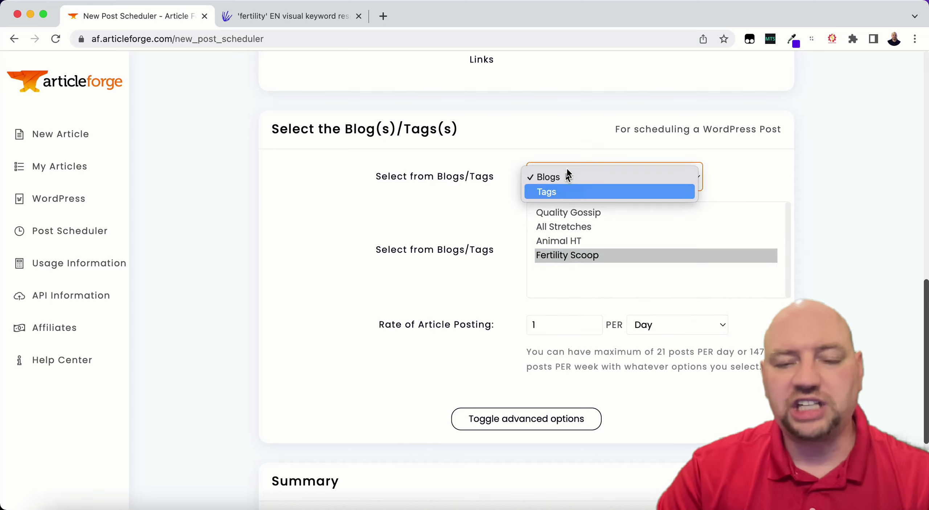
left_click(546, 176)
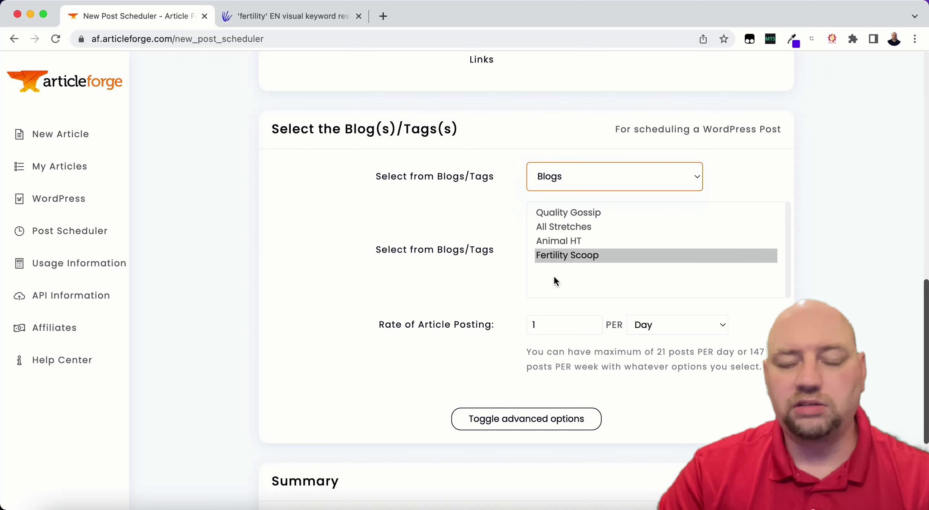
scroll(488, 261, "down", 3)
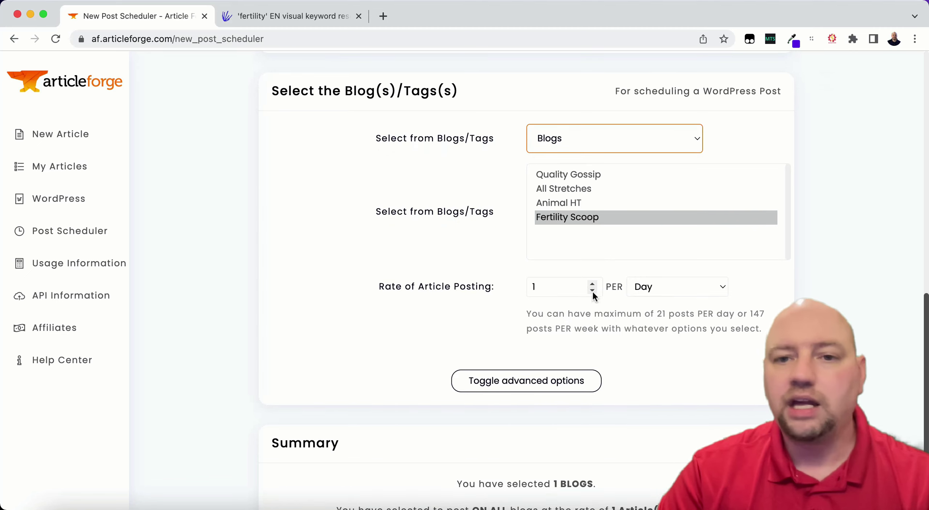
left_click(723, 286)
left_click(766, 295)
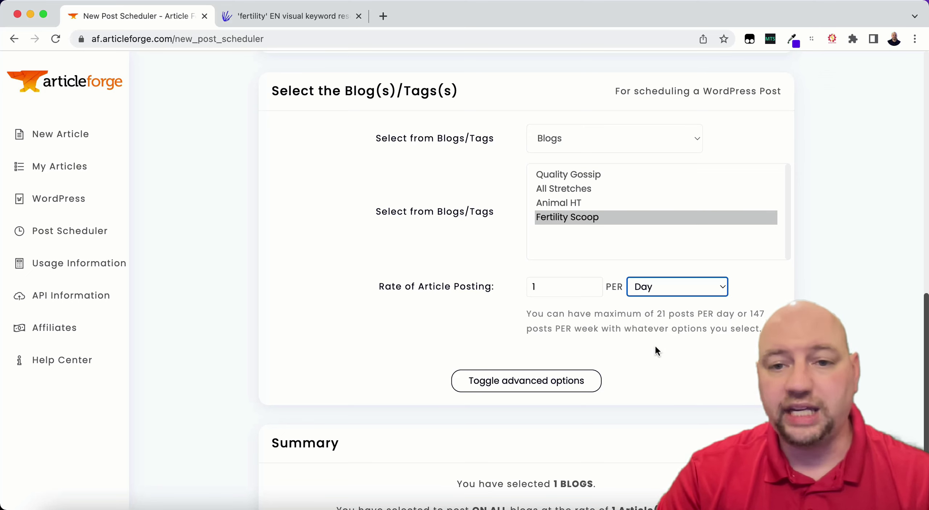
- Create the post scheduler under the name Fertility ATP
scroll(655, 347, "down", 5)
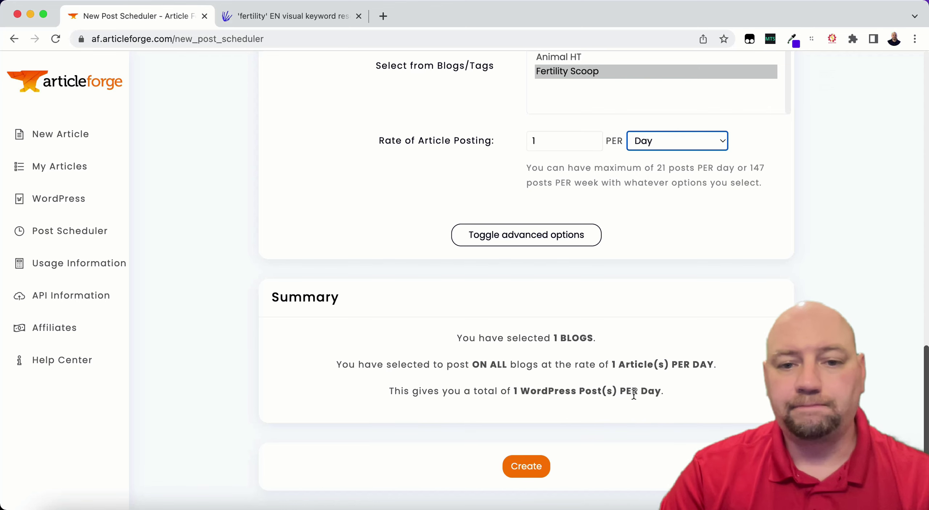
left_click(521, 466)
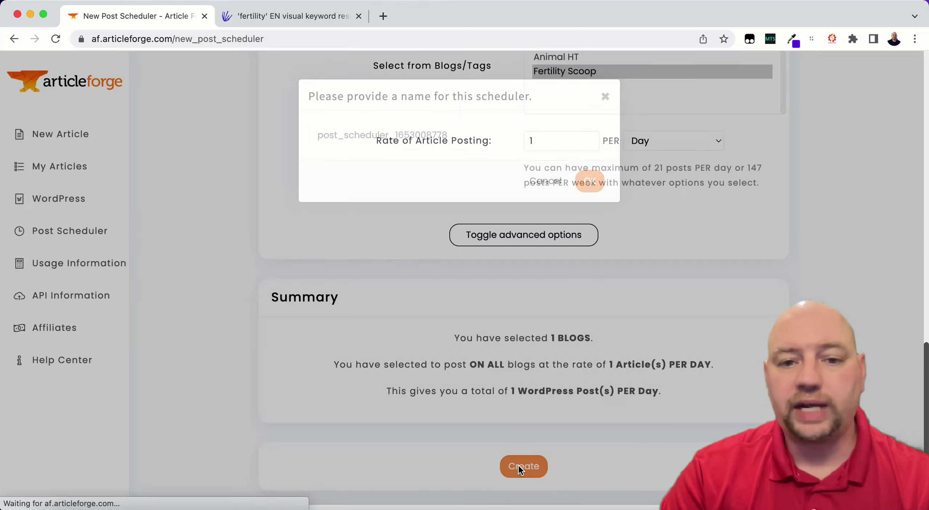
double_click(441, 138)
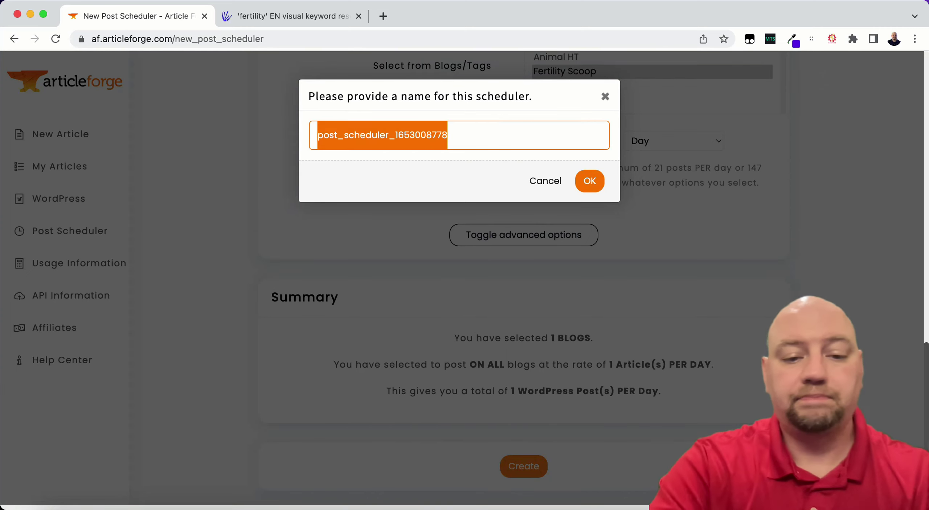
type("Fertility")
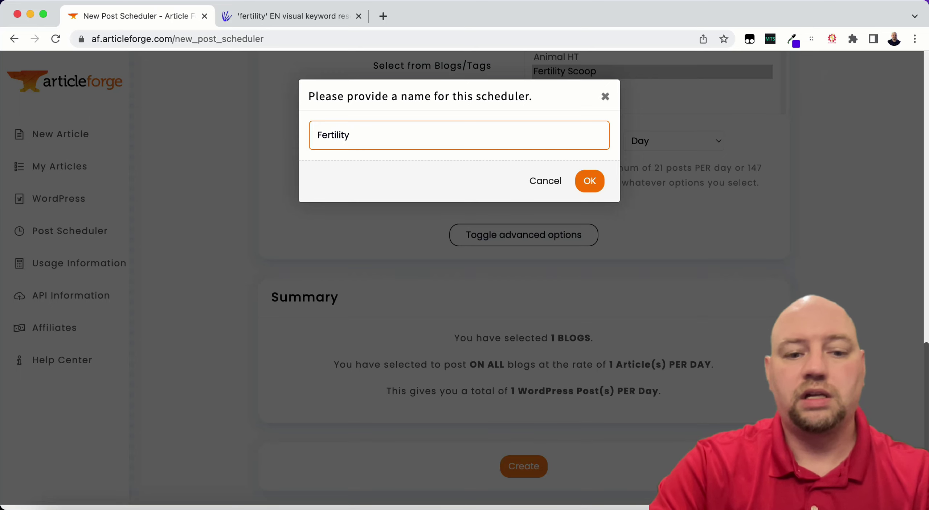
type(" ATP")
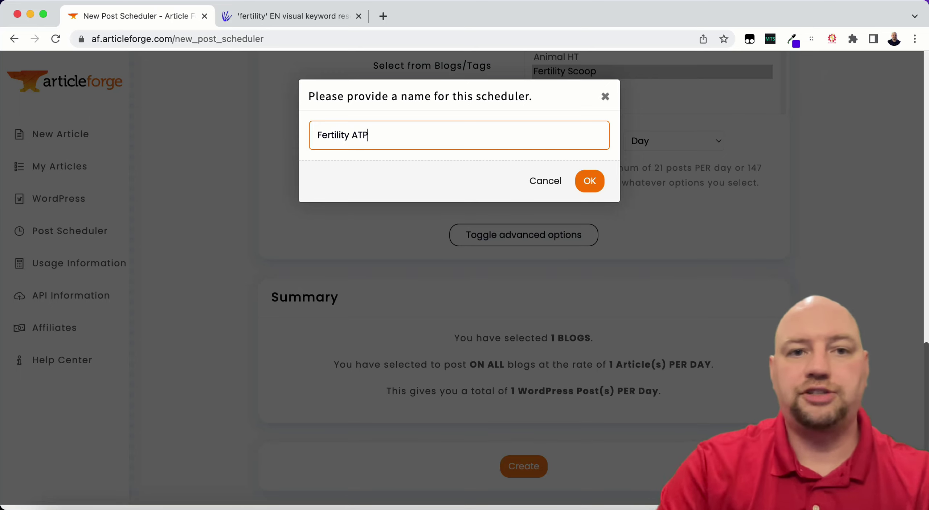
left_click(589, 180)
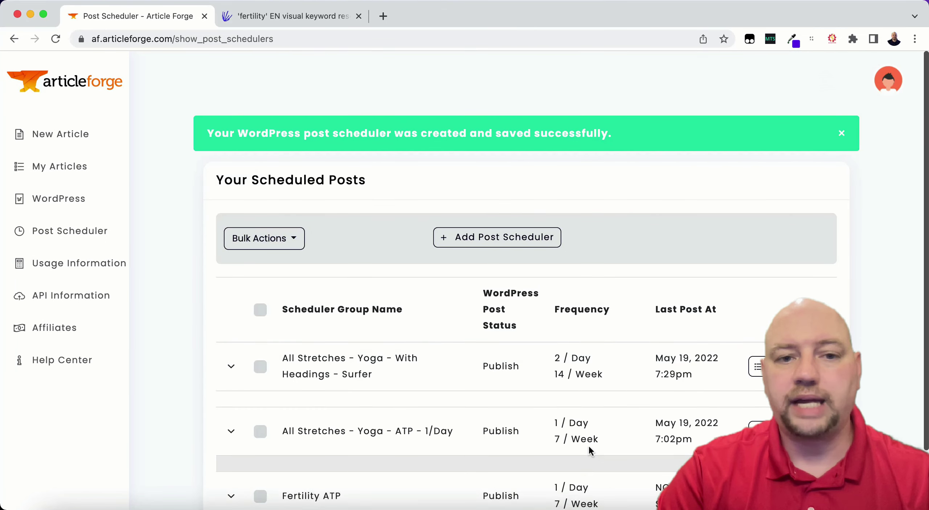
- Review the scheduled posts list, then open and look through the post history of the All Stretches - Yoga - With Headings - Surfer scheduler
scroll(890, 305, "down", 2)
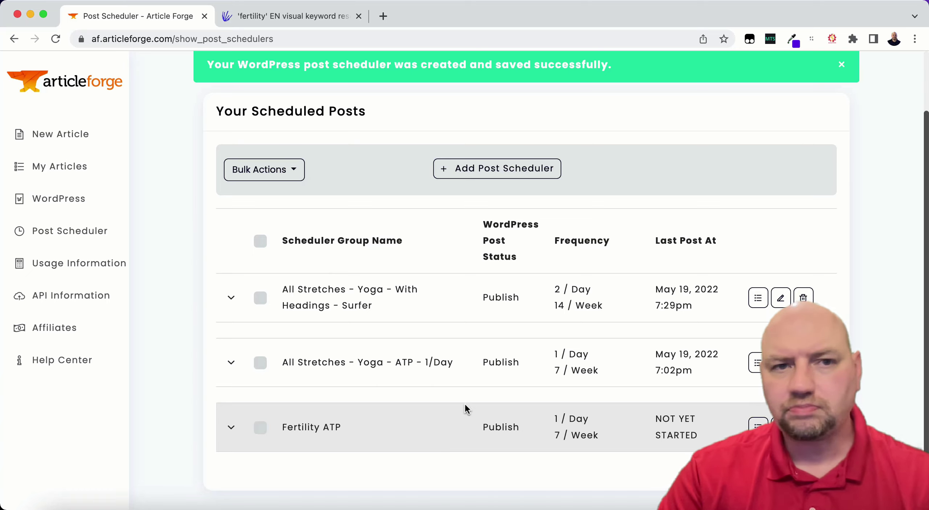
scroll(465, 402, "up", 2)
scroll(464, 402, "down", 2)
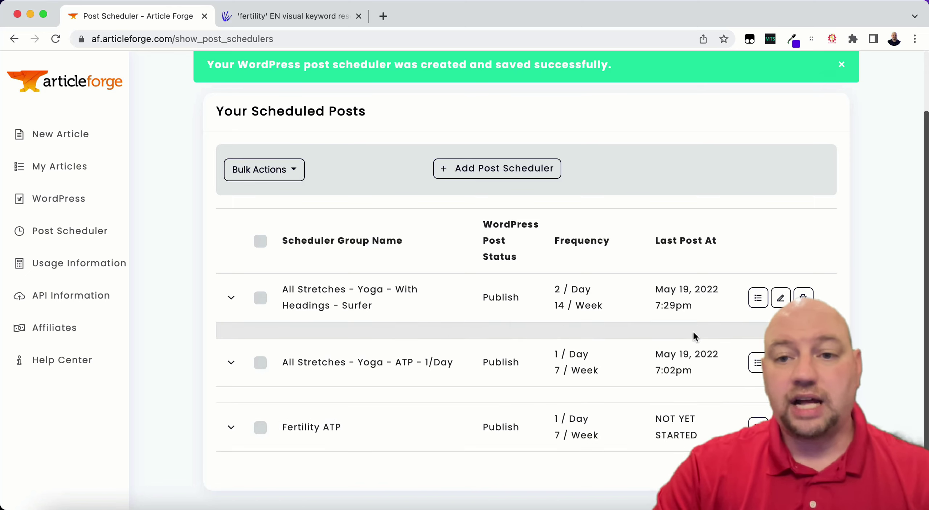
left_click(757, 302)
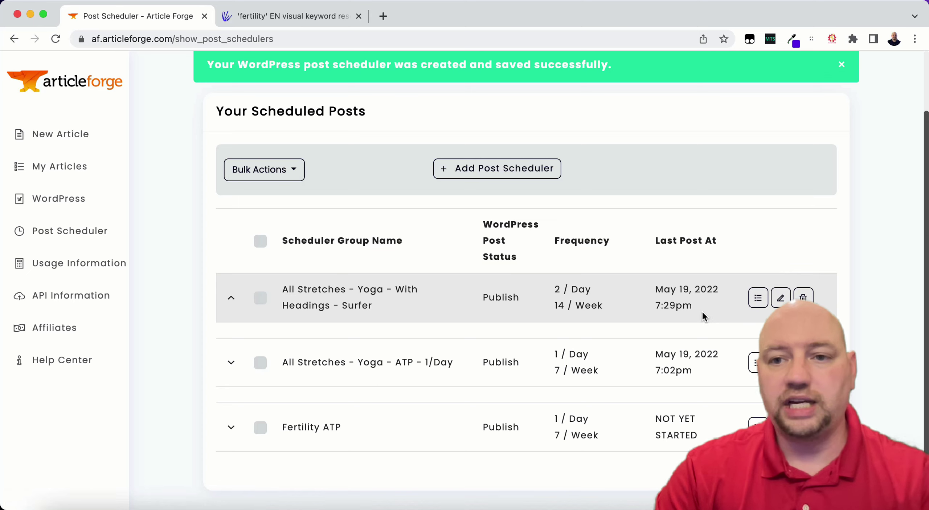
scroll(690, 312, "down", 5)
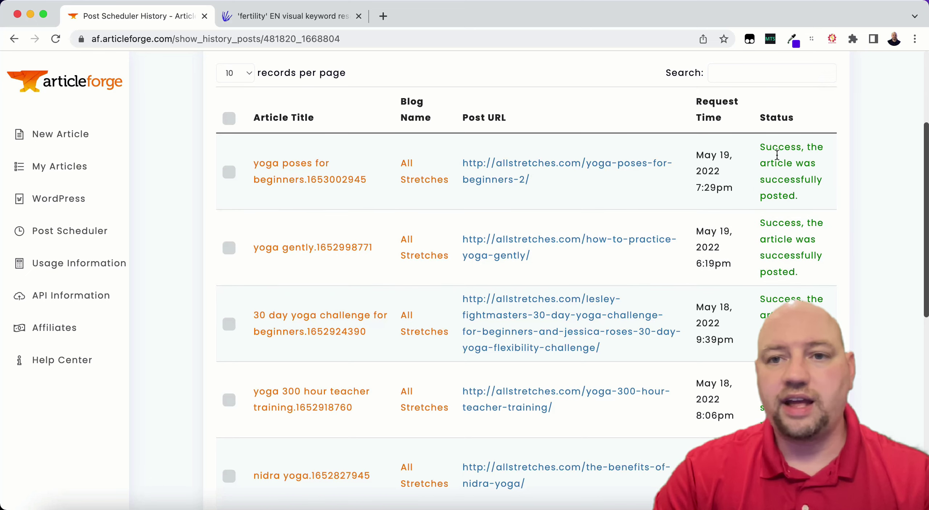
scroll(802, 217, "down", 10)
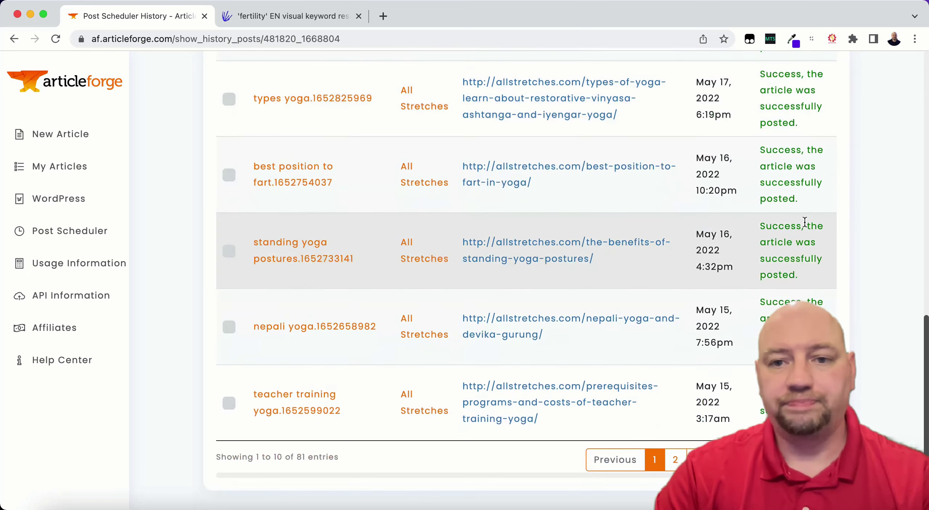
scroll(797, 227, "up", 10)
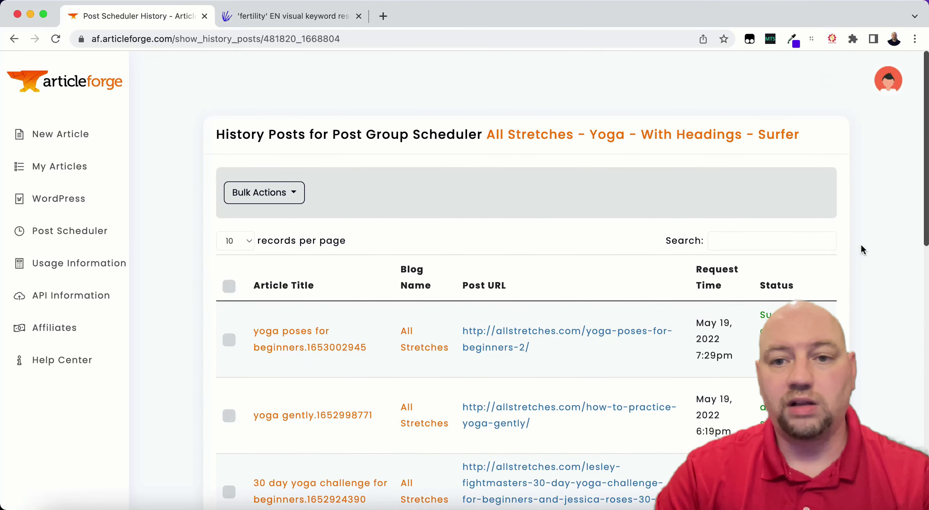